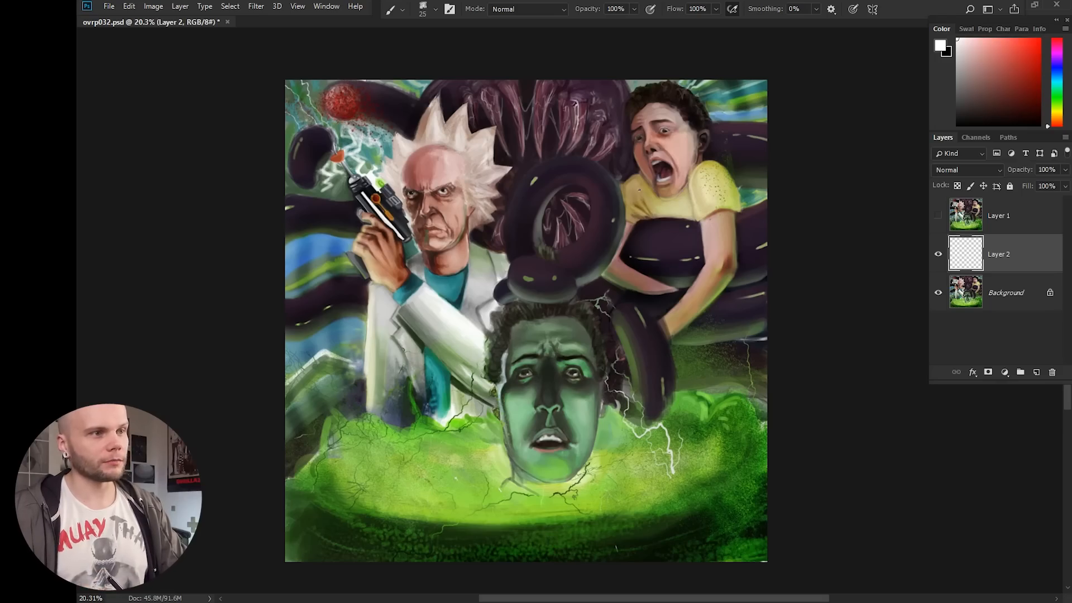
# Step: Try white annotation strokes over the coiled tentacle and the old man's coat on Layer 2, and undo them
pyautogui.moveTo(523, 207); pyautogui.dragTo(581, 252)
pyautogui.moveTo(573, 269); pyautogui.dragTo(550, 293)
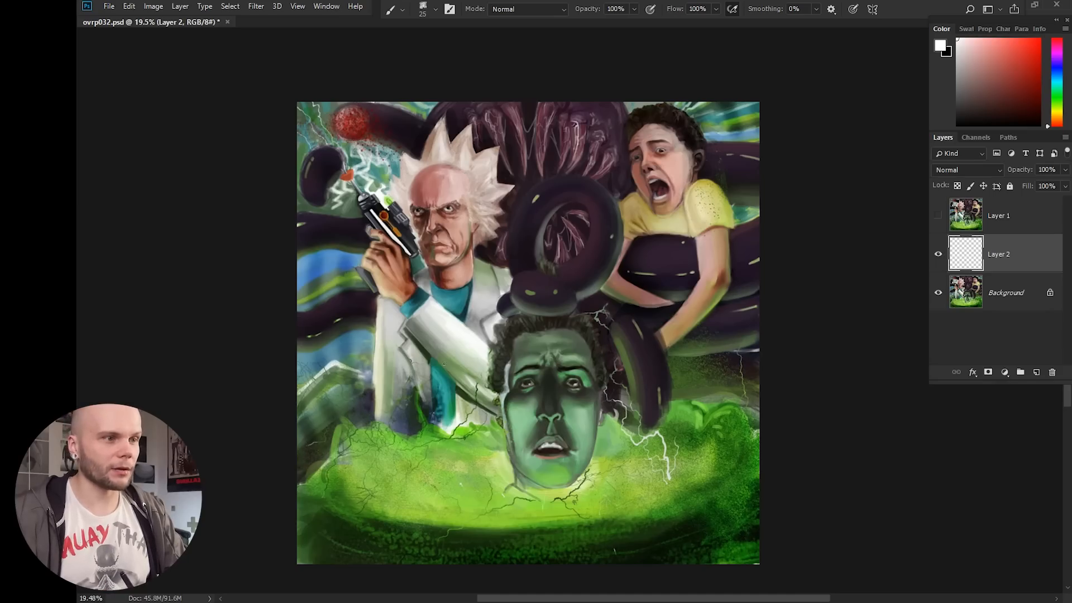
pyautogui.moveTo(427, 350)
pyautogui.mouseDown()
pyautogui.moveTo(502, 417)
pyautogui.moveTo(453, 385)
pyautogui.moveTo(493, 417)
pyautogui.moveTo(431, 347)
pyautogui.mouseUp()
pyautogui.hotkey('ctrl', 'z')
pyautogui.hotkey('ctrl', 'z')
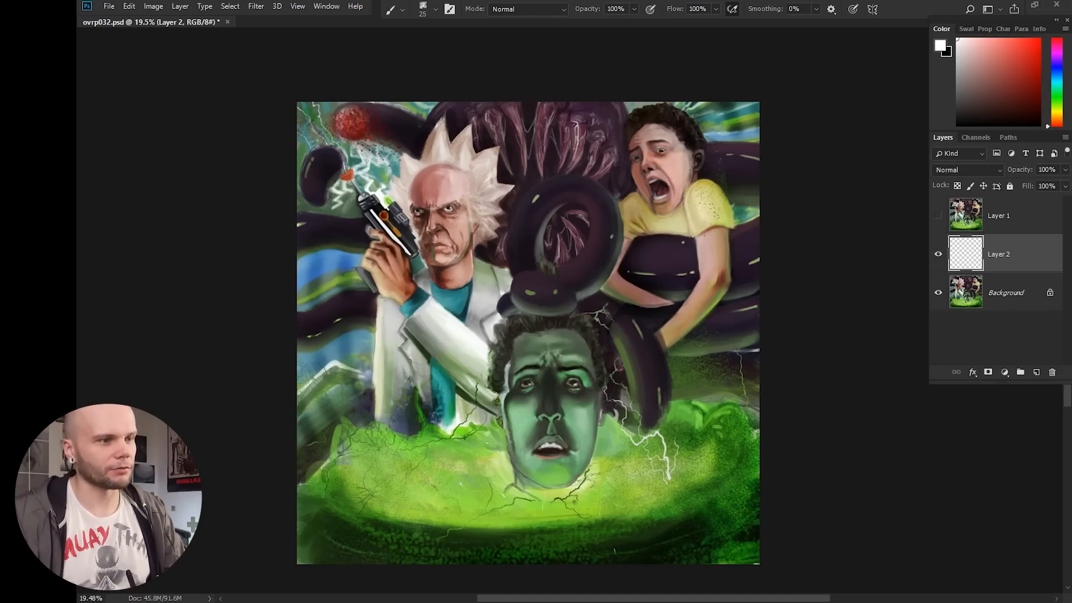
# Step: Try marking the old man's coat sleeve and the boy's lower forearm in white, and undo both marks
pyautogui.moveTo(471, 398)
pyautogui.mouseDown()
pyautogui.moveTo(417, 350)
pyautogui.moveTo(501, 389)
pyautogui.mouseUp()
pyautogui.hotkey('ctrl', 'z')
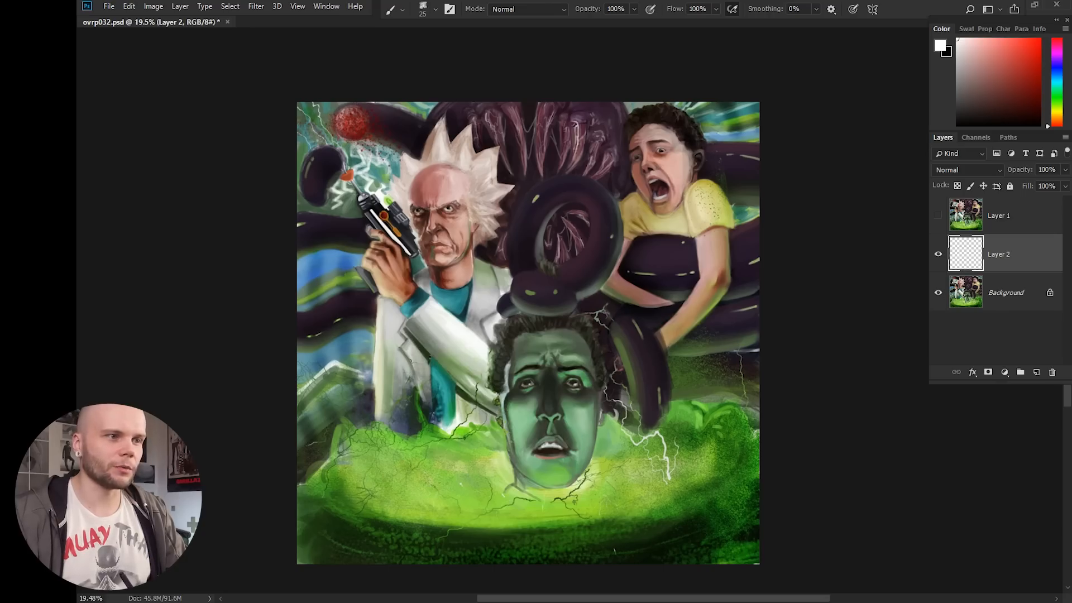
pyautogui.moveTo(730, 286); pyautogui.dragTo(688, 332)
pyautogui.hotkey('ctrl', 'z')
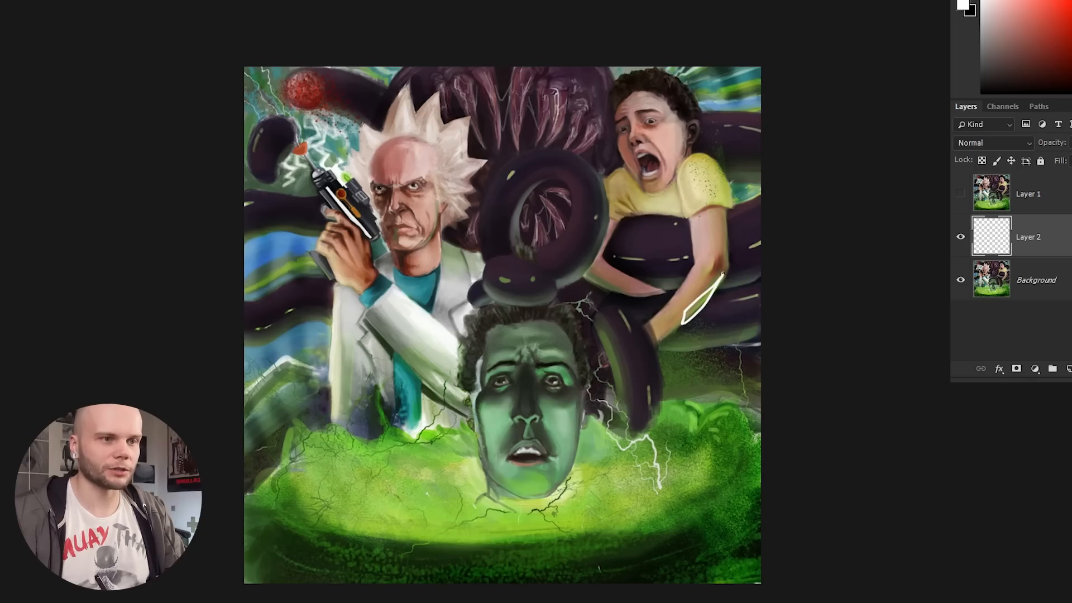
pyautogui.hotkey('ctrl', 'z')
# Step: Try outlining the green liquid pool with a large white ellipse and marking the boy's elbow, and undo the marks
pyautogui.moveTo(442, 420)
pyautogui.mouseDown()
pyautogui.moveTo(760, 433)
pyautogui.moveTo(546, 417)
pyautogui.mouseUp()
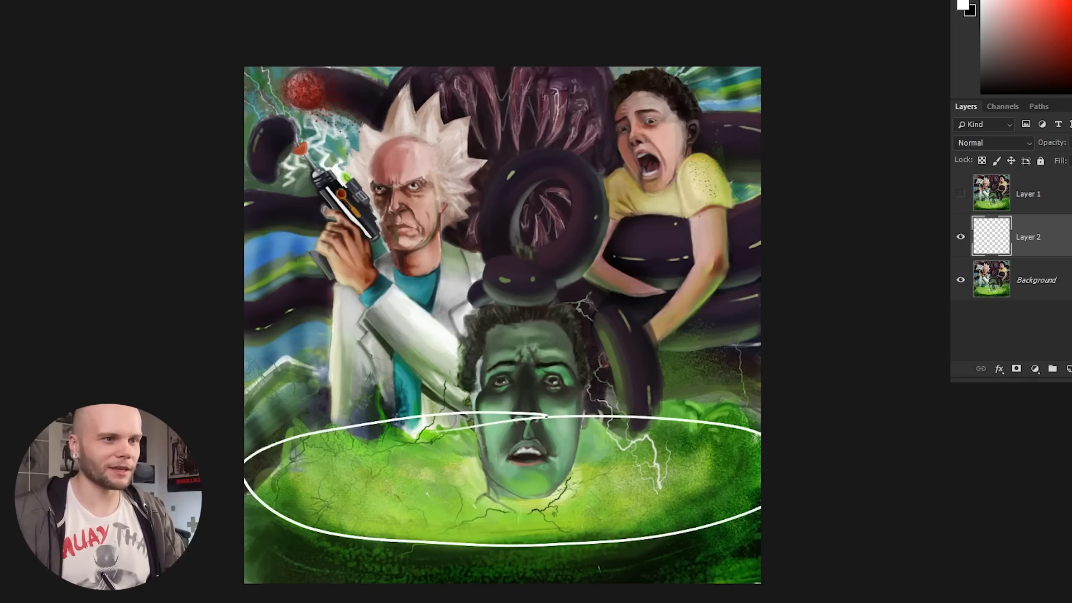
pyautogui.hotkey('ctrl', 'z')
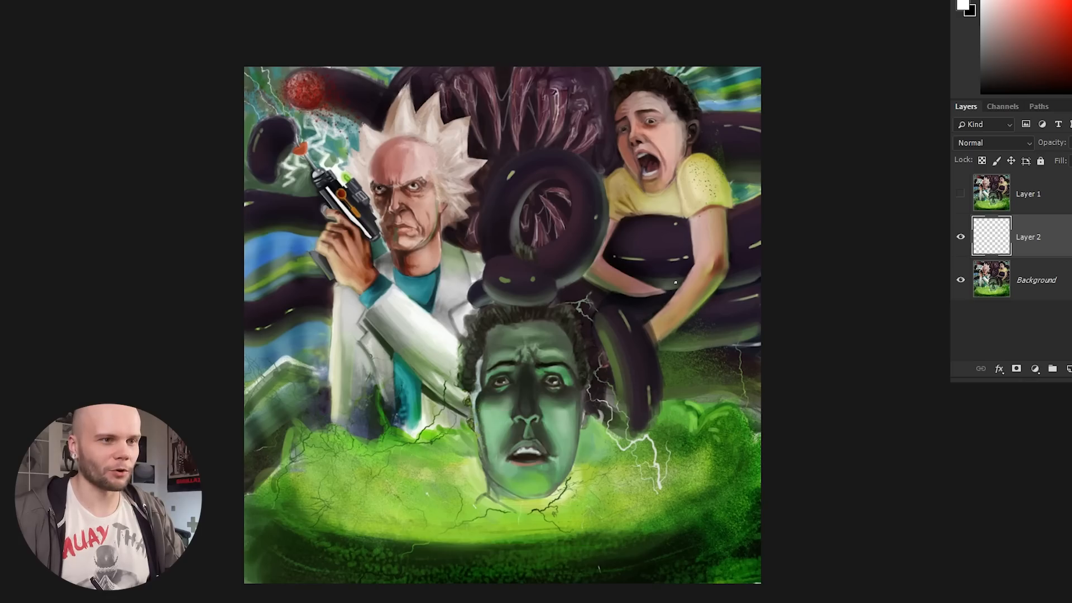
pyautogui.moveTo(718, 278)
pyautogui.mouseDown()
pyautogui.moveTo(708, 288)
pyautogui.moveTo(727, 281)
pyautogui.moveTo(685, 298)
pyautogui.moveTo(658, 337)
pyautogui.moveTo(709, 302)
pyautogui.moveTo(721, 278)
pyautogui.mouseUp()
pyautogui.hotkey('ctrl', 'z')
pyautogui.hotkey('ctrl', 'z')
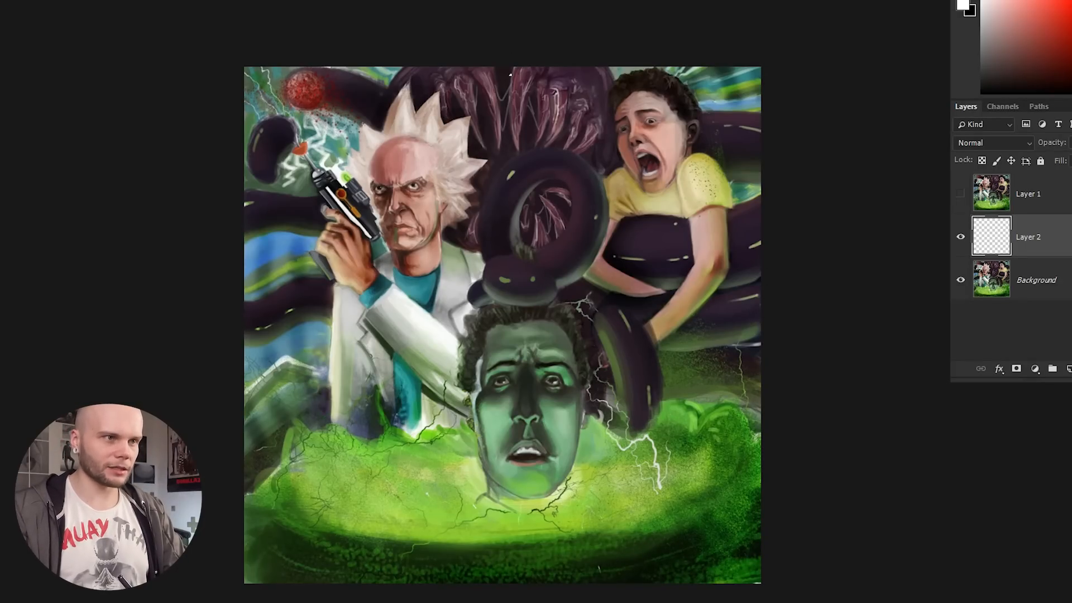
# Step: Sketch a white light source with rays over the monster's fangs and outline the lit areas of the boy's and old man's faces
pyautogui.moveTo(508, 74)
pyautogui.mouseDown()
pyautogui.moveTo(522, 88)
pyautogui.moveTo(506, 75)
pyautogui.moveTo(478, 99)
pyautogui.mouseUp()
pyautogui.moveTo(506, 91)
pyautogui.mouseDown()
pyautogui.moveTo(496, 113)
pyautogui.moveTo(532, 116)
pyautogui.moveTo(547, 75)
pyautogui.mouseUp()
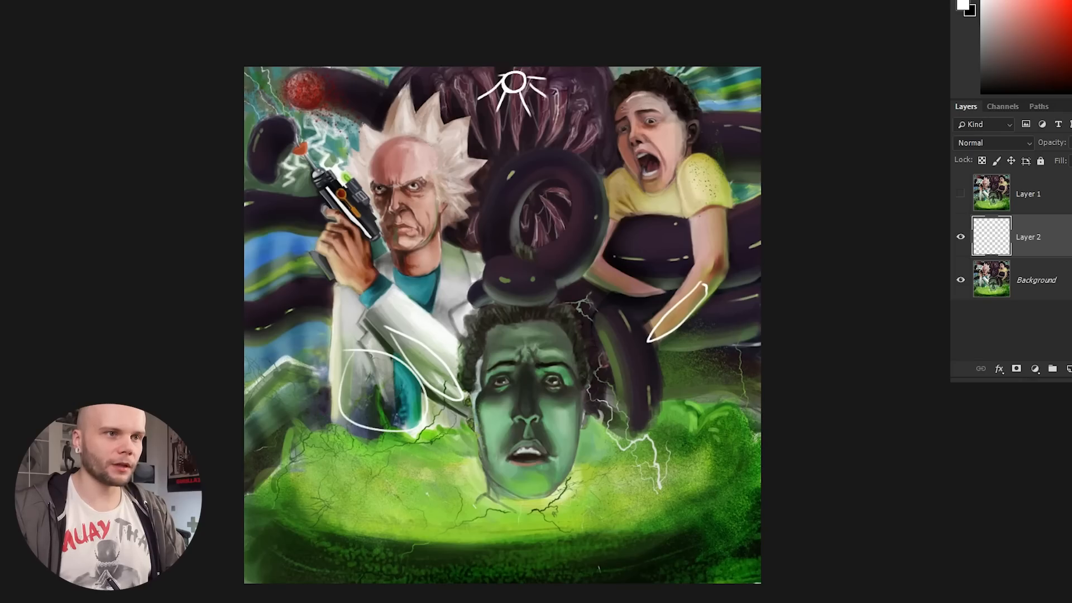
pyautogui.moveTo(621, 107)
pyautogui.mouseDown()
pyautogui.moveTo(628, 149)
pyautogui.moveTo(641, 157)
pyautogui.moveTo(661, 118)
pyautogui.moveTo(637, 97)
pyautogui.mouseUp()
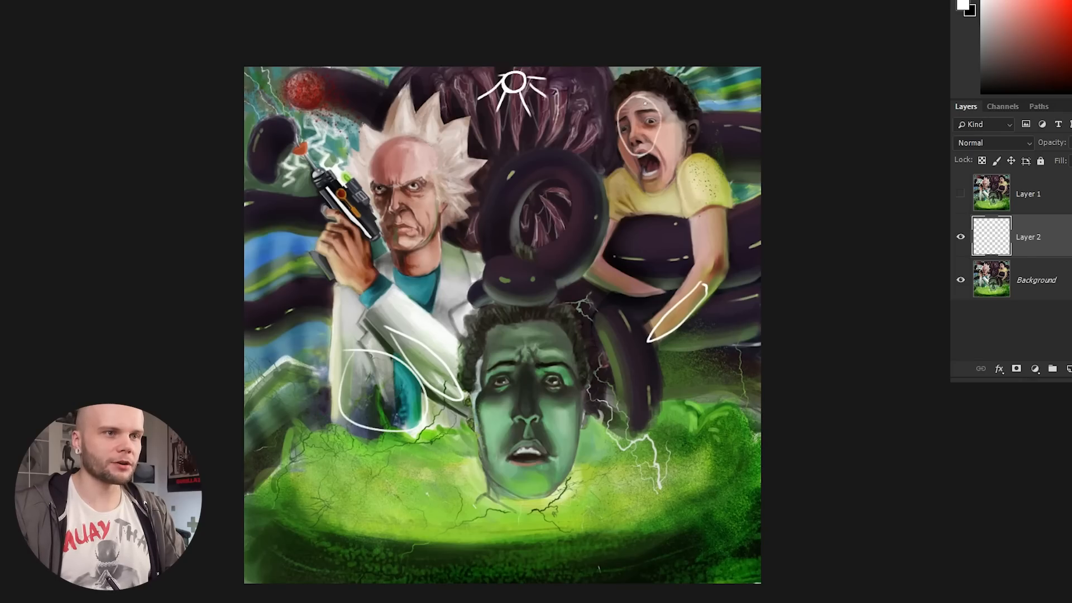
pyautogui.moveTo(624, 151)
pyautogui.mouseDown()
pyautogui.moveTo(662, 142)
pyautogui.moveTo(650, 97)
pyautogui.moveTo(619, 125)
pyautogui.moveTo(646, 168)
pyautogui.mouseUp()
pyautogui.moveTo(623, 104); pyautogui.dragTo(664, 166)
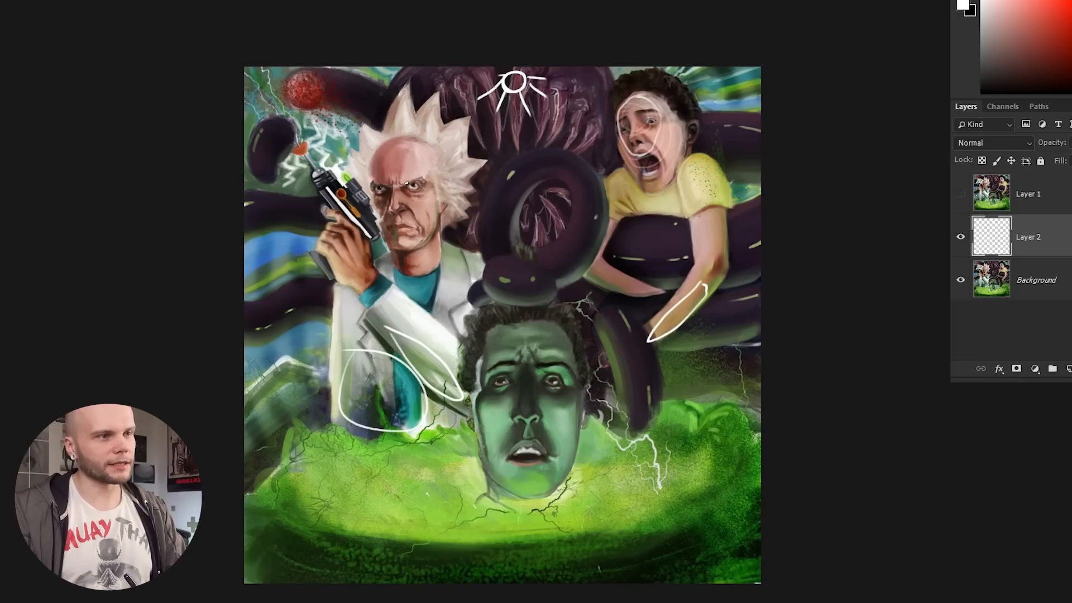
pyautogui.moveTo(404, 149)
pyautogui.mouseDown()
pyautogui.moveTo(426, 173)
pyautogui.moveTo(410, 144)
pyautogui.moveTo(399, 184)
pyautogui.moveTo(426, 180)
pyautogui.moveTo(409, 147)
pyautogui.moveTo(396, 183)
pyautogui.moveTo(429, 173)
pyautogui.moveTo(407, 148)
pyautogui.moveTo(431, 160)
pyautogui.moveTo(418, 143)
pyautogui.moveTo(433, 162)
pyautogui.moveTo(421, 141)
pyautogui.moveTo(432, 164)
pyautogui.moveTo(428, 142)
pyautogui.moveTo(379, 182)
pyautogui.moveTo(383, 155)
pyautogui.moveTo(393, 144)
pyautogui.moveTo(378, 183)
pyautogui.moveTo(395, 237)
pyautogui.moveTo(375, 150)
pyautogui.moveTo(388, 142)
pyautogui.moveTo(374, 191)
pyautogui.mouseUp()
pyautogui.hotkey('ctrl', 'z')
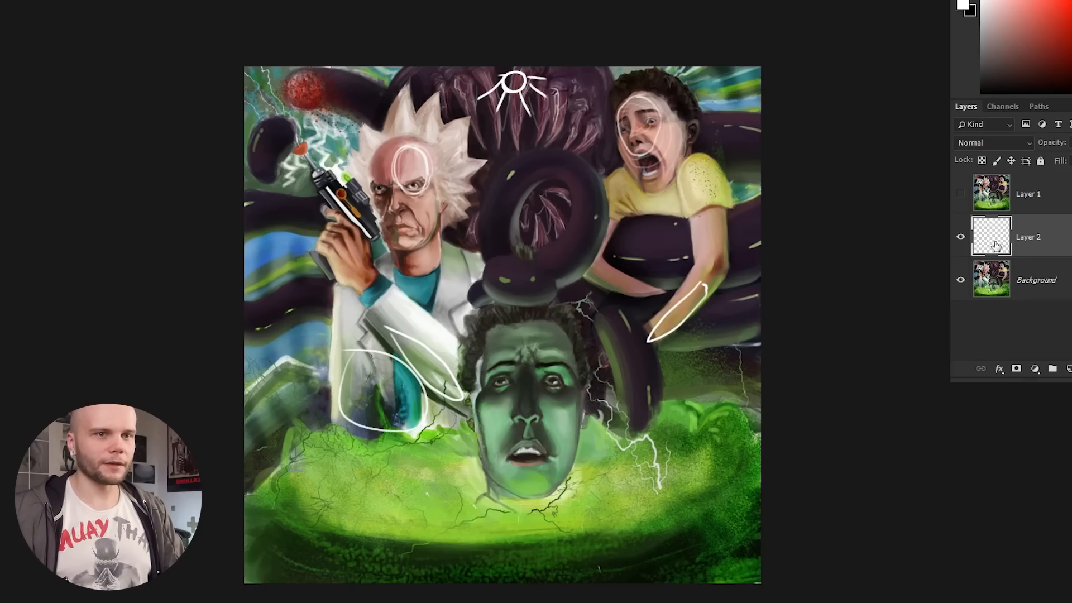
# Step: Hide and reshow the annotations on Layer 2 to examine the painting without them
pyautogui.click(961, 237)
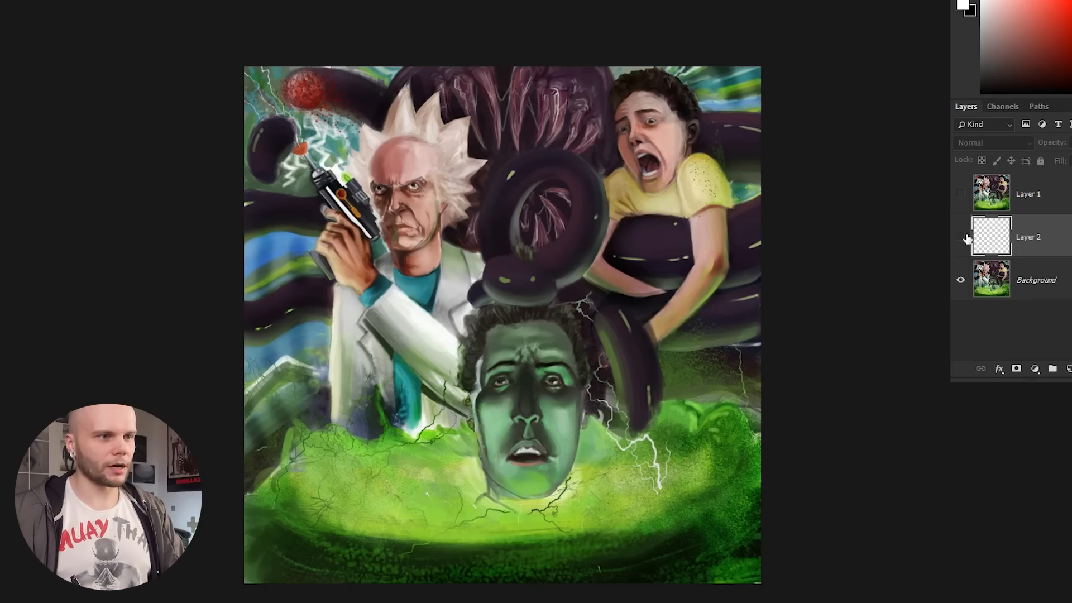
pyautogui.hotkey('ctrl', '-')
pyautogui.moveTo(608, 325)
pyautogui.mouseDown()
pyautogui.moveTo(640, 343)
pyautogui.moveTo(590, 358)
pyautogui.moveTo(606, 355)
pyautogui.moveTo(604, 375)
pyautogui.mouseUp()
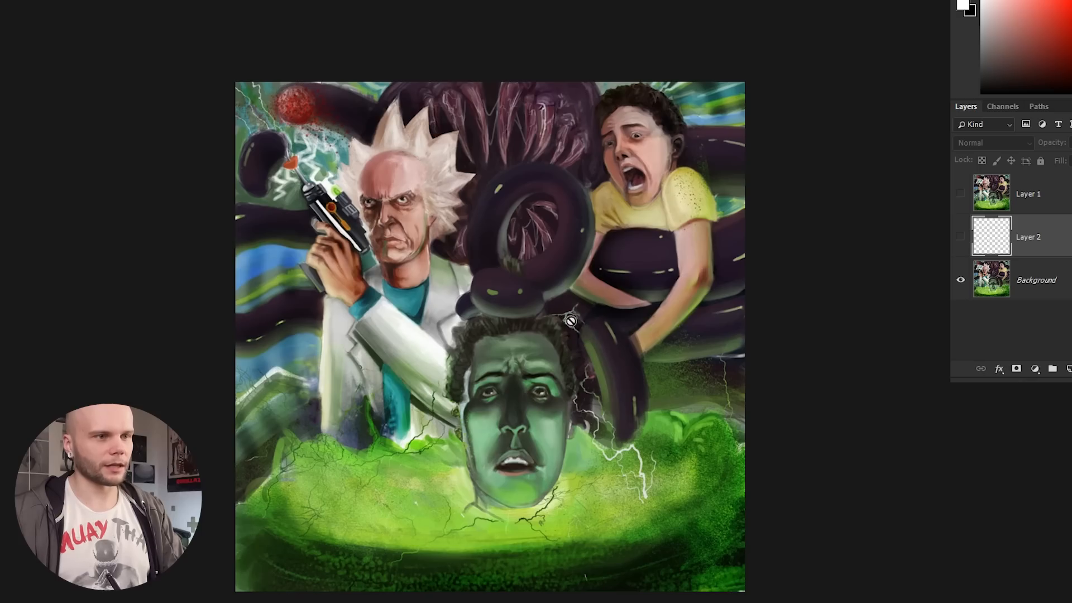
pyautogui.click(960, 237)
# Step: Outline the hanging tentacle beside the green head and the coiled tentacle above it in white
pyautogui.moveTo(578, 394); pyautogui.dragTo(603, 385)
pyautogui.moveTo(597, 441)
pyautogui.mouseDown()
pyautogui.moveTo(652, 402)
pyautogui.moveTo(634, 350)
pyautogui.moveTo(566, 303)
pyautogui.mouseUp()
pyautogui.moveTo(606, 415); pyautogui.dragTo(563, 325)
pyautogui.moveTo(470, 273)
pyautogui.mouseDown()
pyautogui.moveTo(536, 169)
pyautogui.moveTo(595, 261)
pyautogui.moveTo(494, 267)
pyautogui.moveTo(484, 307)
pyautogui.moveTo(526, 285)
pyautogui.moveTo(484, 307)
pyautogui.moveTo(544, 299)
pyautogui.moveTo(542, 290)
pyautogui.mouseUp()
pyautogui.hotkey('ctrl', 'z')
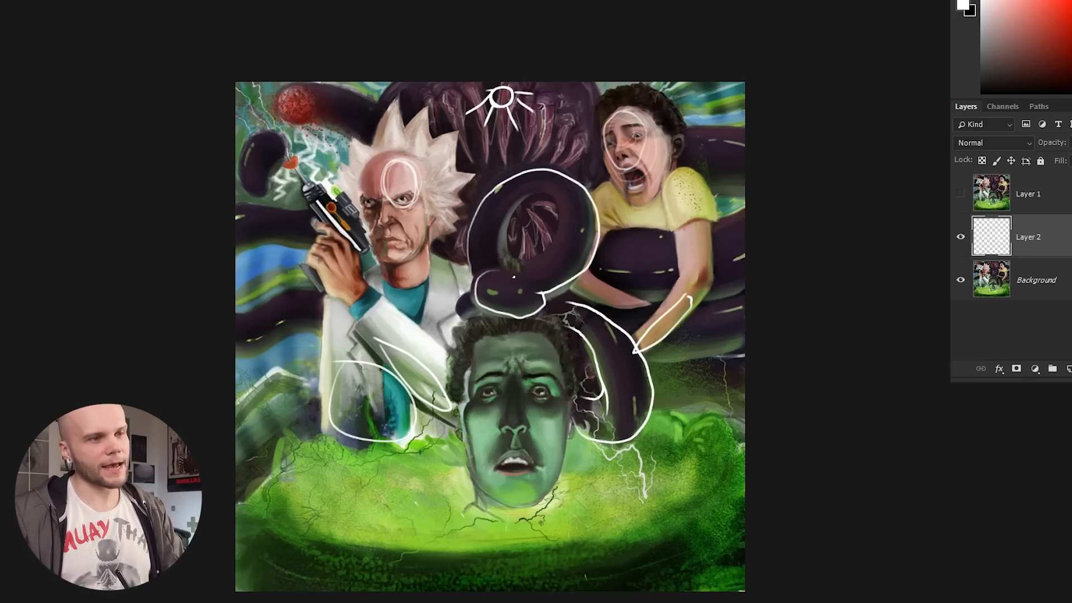
# Step: Add short white marks around the small tentacle loop and the green head's hair, and trace around the head
pyautogui.moveTo(499, 254); pyautogui.dragTo(509, 270)
pyautogui.moveTo(520, 255); pyautogui.dragTo(517, 270)
pyautogui.moveTo(470, 323)
pyautogui.mouseDown()
pyautogui.moveTo(479, 337)
pyautogui.moveTo(568, 328)
pyautogui.mouseUp()
pyautogui.moveTo(492, 256); pyautogui.dragTo(484, 319)
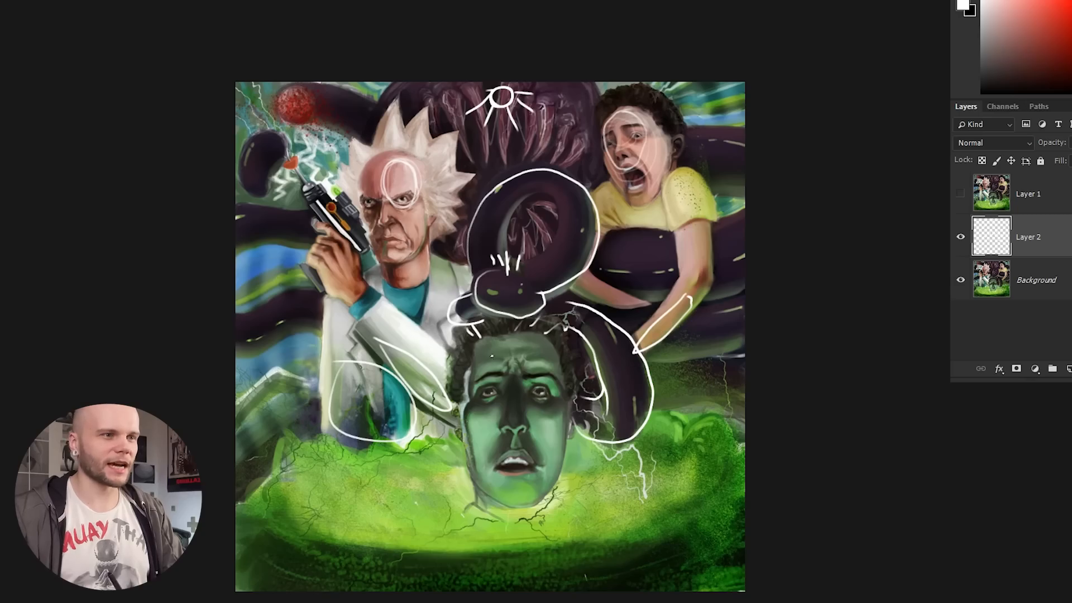
pyautogui.moveTo(456, 329)
pyautogui.mouseDown()
pyautogui.moveTo(510, 363)
pyautogui.moveTo(441, 323)
pyautogui.moveTo(520, 239)
pyautogui.mouseUp()
pyautogui.hotkey('ctrl', 'z')
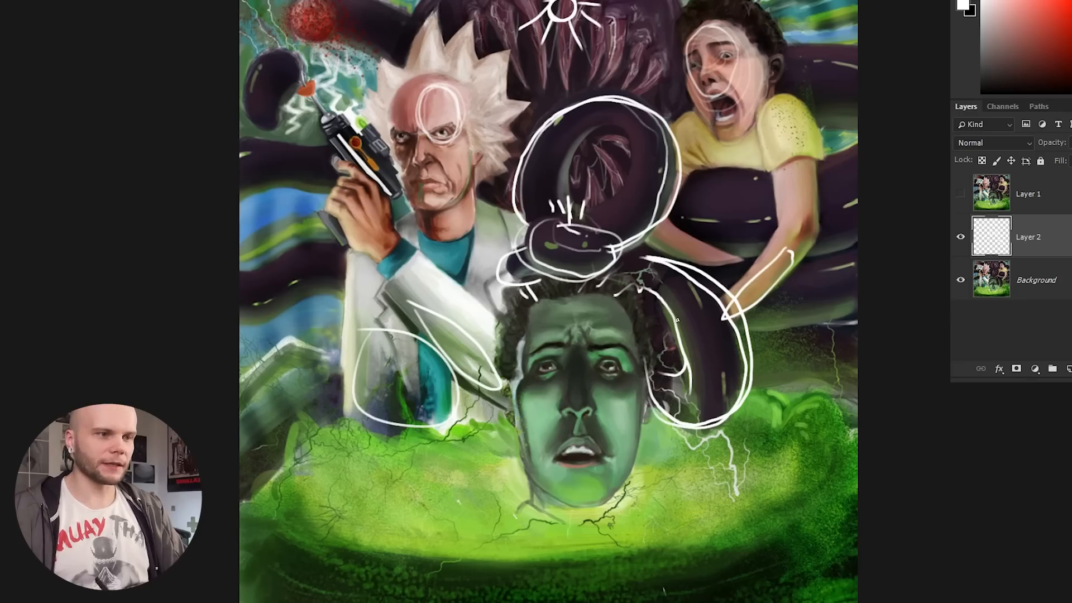
pyautogui.moveTo(496, 342); pyautogui.dragTo(650, 452)
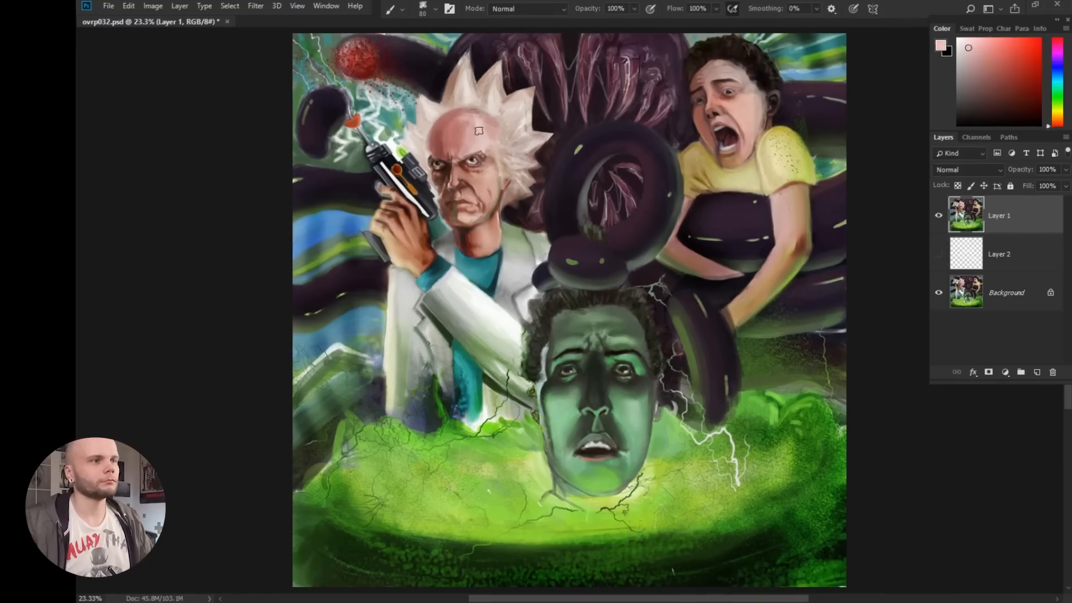
# Step: Duplicate Layer 1, repaint the old man's coat and cover the tentacle beside the green head with dark green
pyautogui.hotkey('ctrl', 'j')
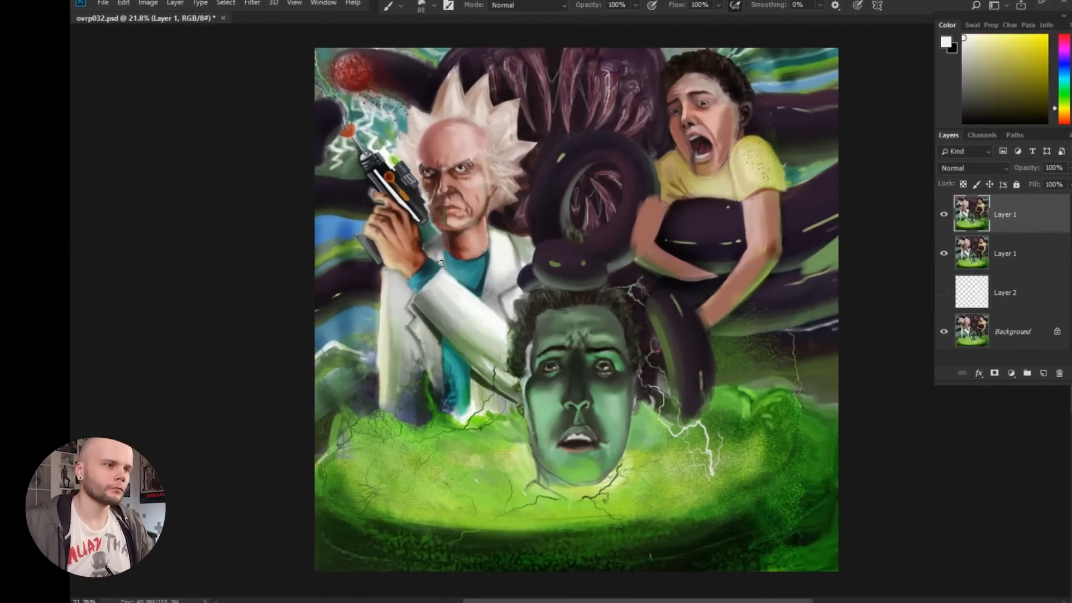
pyautogui.moveTo(516, 242); pyautogui.dragTo(498, 312)
pyautogui.moveTo(673, 313)
pyautogui.mouseDown()
pyautogui.moveTo(683, 385)
pyautogui.moveTo(768, 328)
pyautogui.mouseUp()
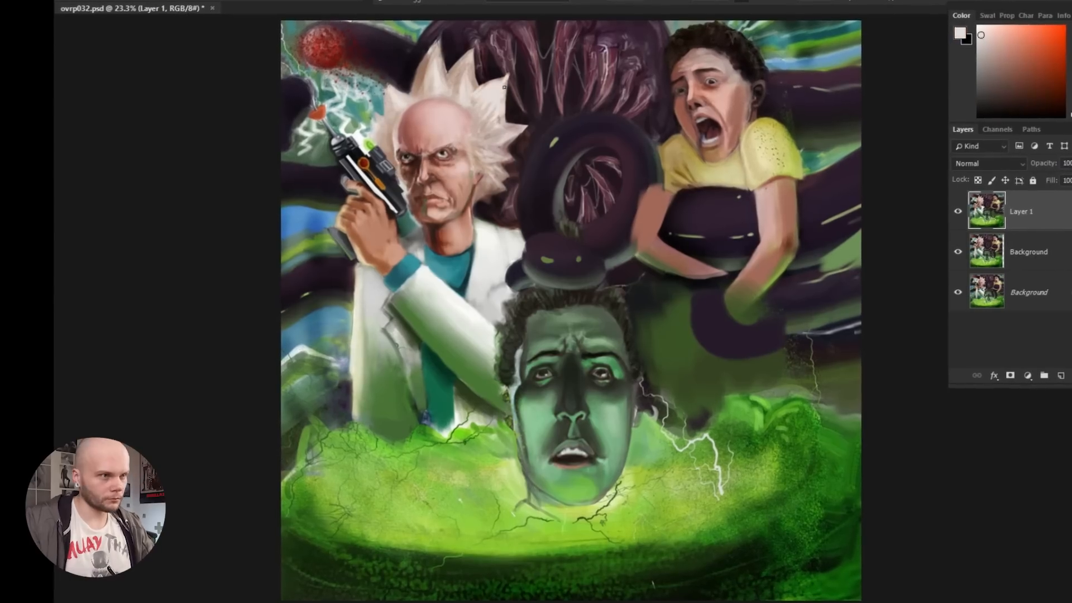
# Step: Repaint the old man's hair spikes, the boy's face and his yellow sleeve, using a colour sampled from the painting
pyautogui.moveTo(525, 129); pyautogui.dragTo(504, 153)
pyautogui.moveTo(694, 72); pyautogui.dragTo(717, 70)
pyautogui.keyDown('alt'); pyautogui.click(760, 128); pyautogui.keyUp('alt')
pyautogui.moveTo(758, 129); pyautogui.dragTo(782, 159)
pyautogui.moveTo(763, 78); pyautogui.dragTo(764, 97)
# Step: Simplify the background with teal sky behind the boy, green haze behind the head and flat dark tentacles against blue
pyautogui.moveTo(773, 28); pyautogui.dragTo(793, 53)
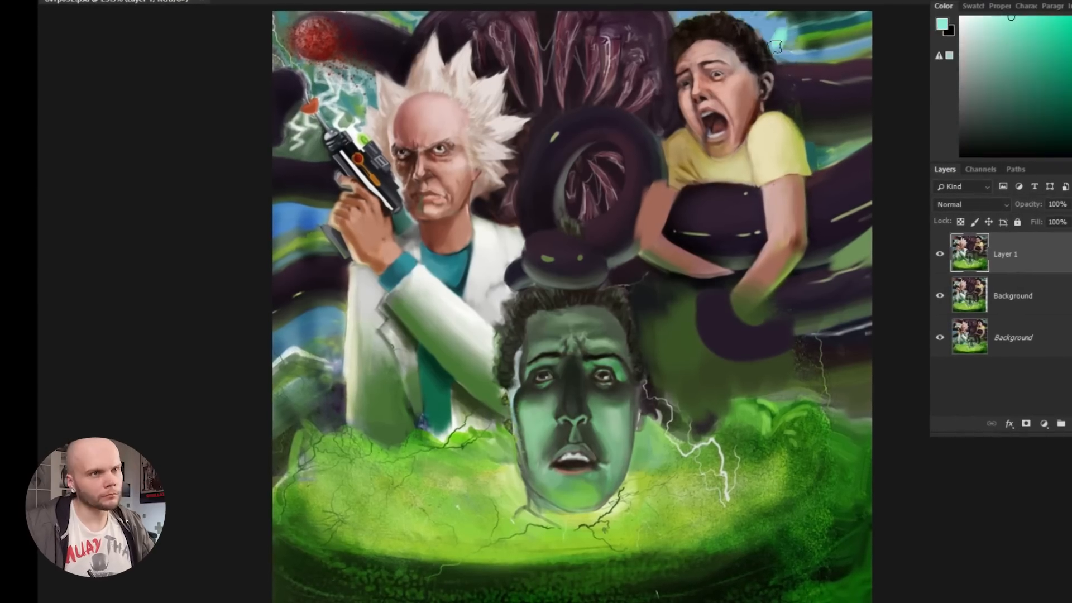
pyautogui.moveTo(714, 169); pyautogui.dragTo(748, 152)
pyautogui.moveTo(779, 33); pyautogui.dragTo(810, 48)
pyautogui.moveTo(564, 240); pyautogui.dragTo(620, 279)
pyautogui.moveTo(692, 413); pyautogui.dragTo(795, 368)
pyautogui.moveTo(330, 324); pyautogui.dragTo(276, 391)
pyautogui.moveTo(332, 380); pyautogui.dragTo(277, 458)
pyautogui.moveTo(871, 81); pyautogui.dragTo(809, 104)
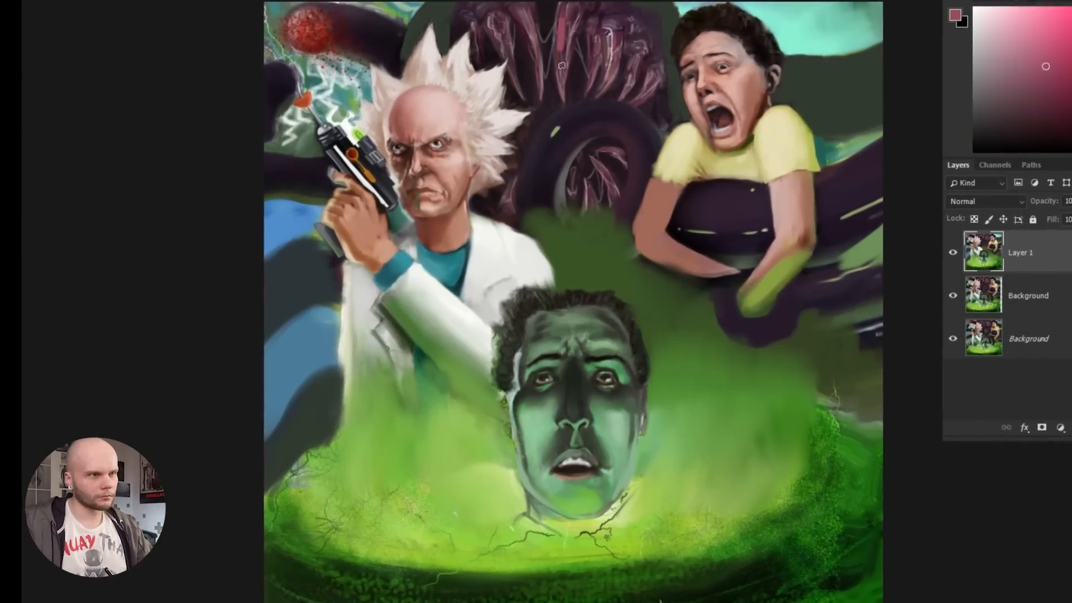
# Step: Paint over the coiled tentacle in dark green and repaint the submerged head's face in stronger greens
pyautogui.moveTo(557, 226); pyautogui.dragTo(606, 167)
pyautogui.moveTo(541, 263); pyautogui.dragTo(511, 293)
pyautogui.moveTo(591, 495); pyautogui.dragTo(628, 416)
pyautogui.moveTo(572, 354)
pyautogui.mouseDown()
pyautogui.moveTo(575, 394)
pyautogui.moveTo(625, 337)
pyautogui.mouseUp()
pyautogui.moveTo(592, 415)
pyautogui.mouseDown()
pyautogui.moveTo(632, 412)
pyautogui.moveTo(636, 398)
pyautogui.mouseUp()
# Step: Paint a pale yellow-green glow beside the head and fill the liquid surface with flat bright green
pyautogui.moveTo(695, 447); pyautogui.dragTo(662, 503)
pyautogui.moveTo(480, 428); pyautogui.dragTo(513, 491)
pyautogui.moveTo(726, 491); pyautogui.dragTo(993, 391)
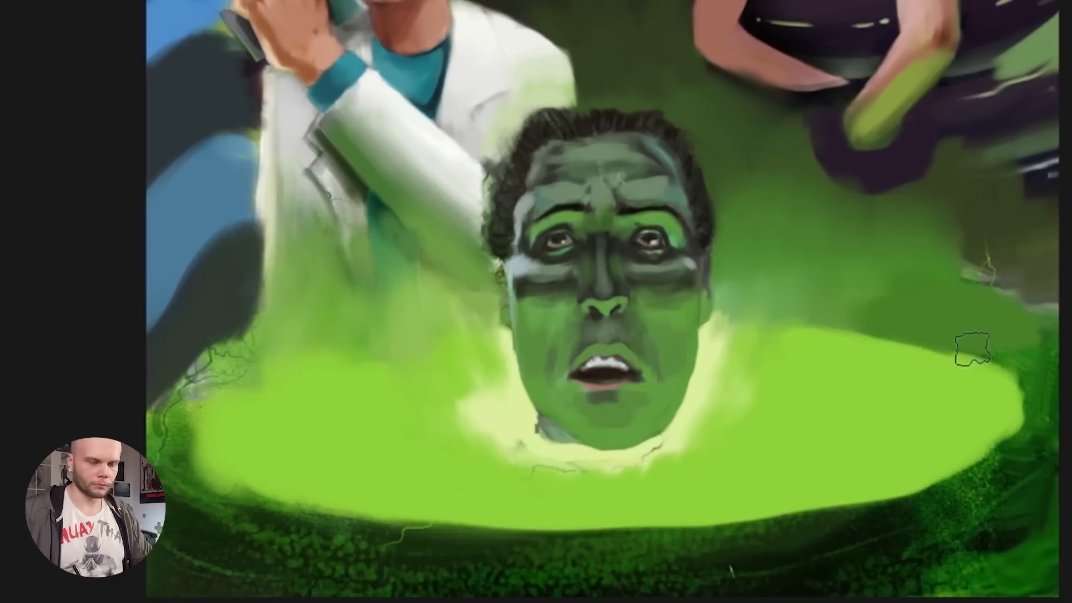
# Step: Paint the cauldron's wall in very dark green and define its curved rim around the liquid
pyautogui.moveTo(1038, 474); pyautogui.dragTo(726, 575)
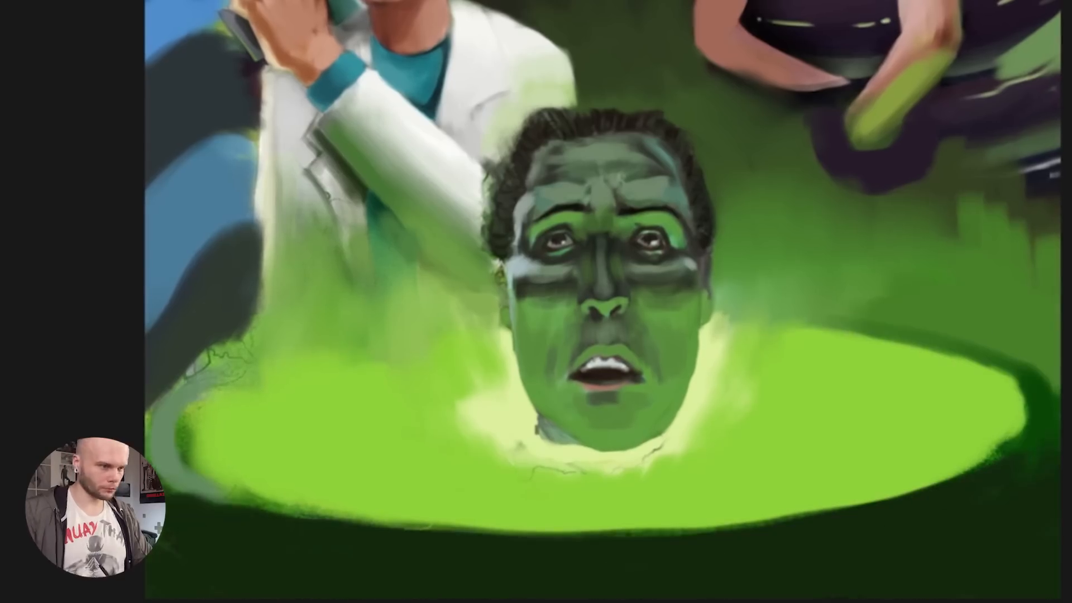
pyautogui.moveTo(1005, 519); pyautogui.dragTo(541, 581)
pyautogui.moveTo(223, 388); pyautogui.dragTo(179, 475)
pyautogui.moveTo(280, 357); pyautogui.dragTo(187, 416)
# Step: Paint pale concentric ripples on the green liquid around the submerged head
pyautogui.moveTo(461, 393); pyautogui.dragTo(447, 480)
pyautogui.moveTo(779, 385); pyautogui.dragTo(658, 497)
pyautogui.moveTo(888, 446); pyautogui.dragTo(726, 494)
# Step: Add bright green light from below to the head's jaw edge, lower lip and nose
pyautogui.moveTo(698, 335); pyautogui.dragTo(665, 430)
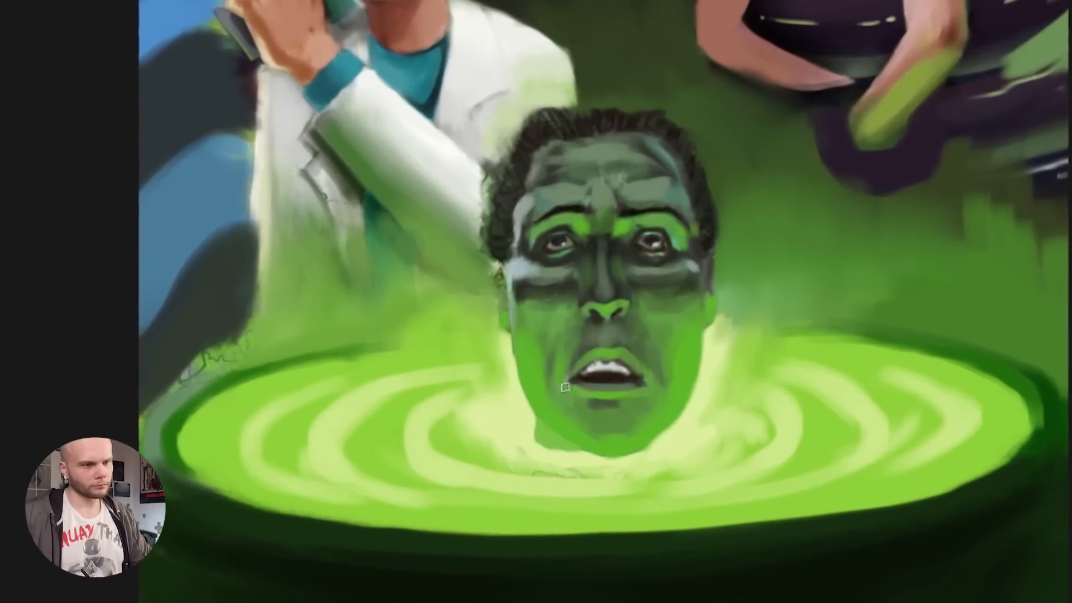
pyautogui.moveTo(580, 385); pyautogui.dragTo(631, 386)
pyautogui.moveTo(592, 327); pyautogui.dragTo(626, 329)
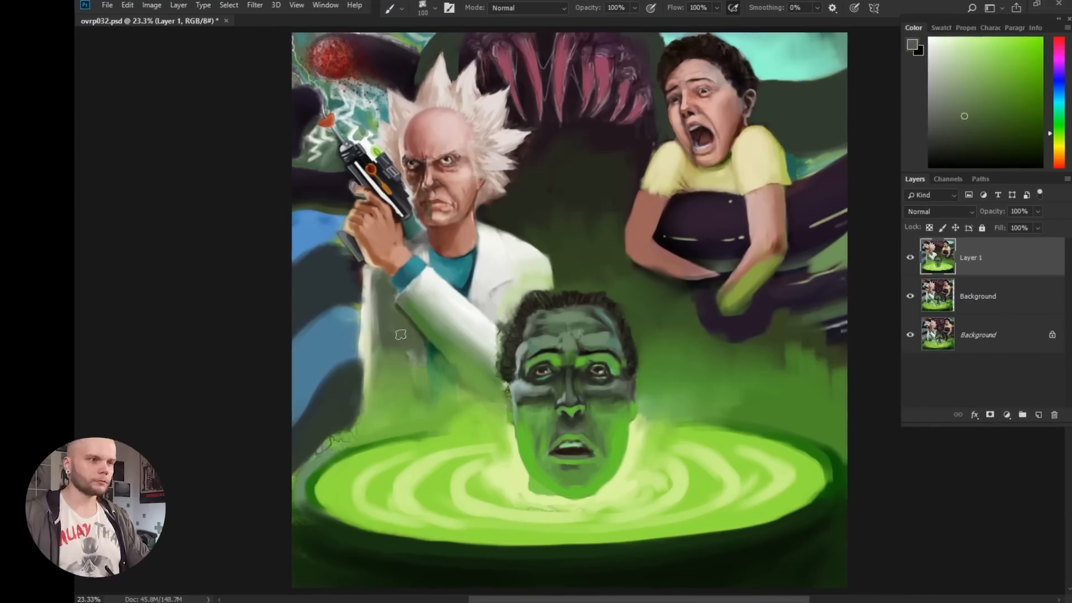
# Step: Copy the old man's hand and gun onto a new layer and move the copy slightly lower
pyautogui.moveTo(425, 259); pyautogui.dragTo(403, 180)
pyautogui.hotkey('ctrl', 'j')
pyautogui.hotkey('ctrl', 't')
pyautogui.moveTo(374, 213); pyautogui.dragTo(380, 237)
pyautogui.press('Return')
# Step: Paint glowing cyan lightning rising from the gun's tip and merge the layer down
pyautogui.press('b')
pyautogui.moveTo(346, 106)
pyautogui.mouseDown()
pyautogui.moveTo(310, 165)
pyautogui.moveTo(321, 134)
pyautogui.moveTo(363, 106)
pyautogui.mouseUp()
pyautogui.moveTo(342, 80)
pyautogui.mouseDown()
pyautogui.moveTo(285, 44)
pyautogui.moveTo(338, 62)
pyautogui.mouseUp()
pyautogui.hotkey('ctrl', 'e')
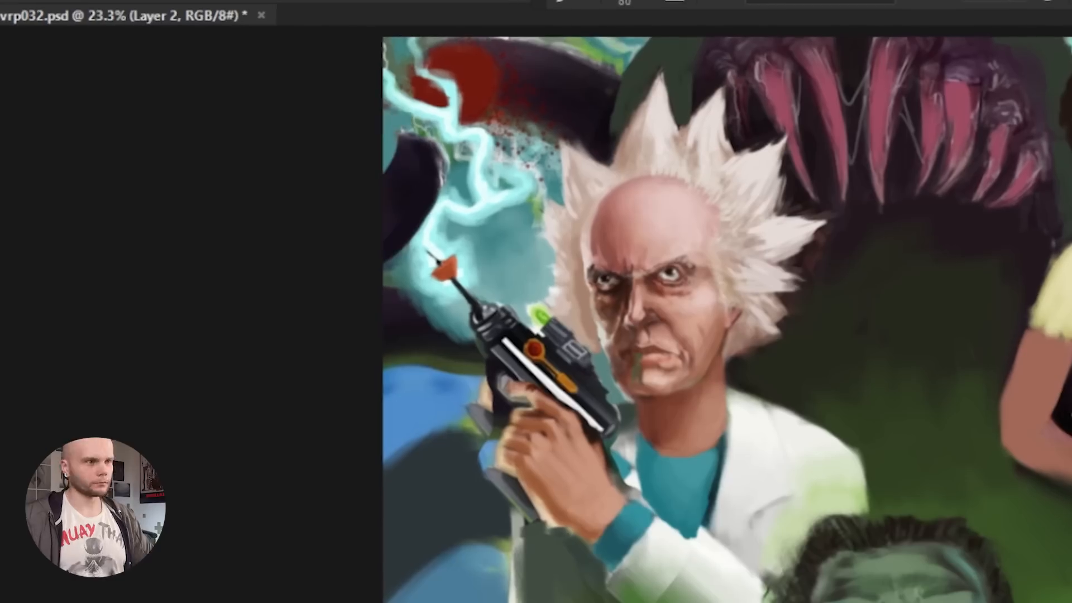
# Step: Refine the old man's eyes, the shading around his mouth and the shadow on his cheek
pyautogui.moveTo(659, 262); pyautogui.dragTo(695, 284)
pyautogui.moveTo(628, 330); pyautogui.dragTo(641, 350)
pyautogui.moveTo(608, 296); pyautogui.dragTo(620, 352)
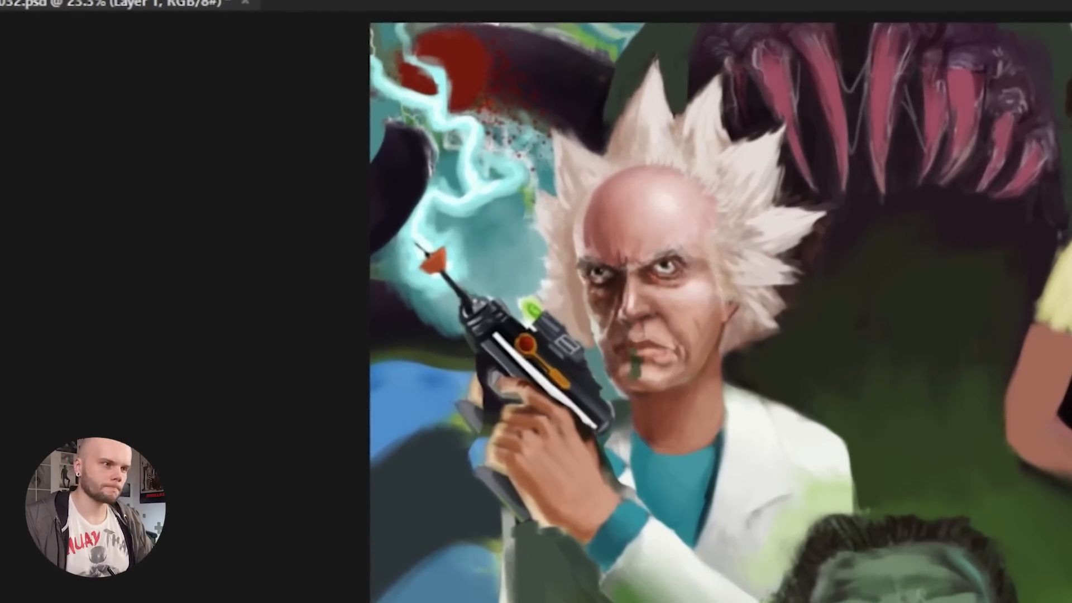
# Step: Add hair spikes behind the old man's ear and repaint the torn tentacles with flat red flesh and blood drops
pyautogui.moveTo(773, 335); pyautogui.dragTo(734, 361)
pyautogui.moveTo(491, 120); pyautogui.dragTo(536, 150)
pyautogui.moveTo(446, 33); pyautogui.dragTo(464, 84)
pyautogui.moveTo(386, 114); pyautogui.dragTo(451, 143)
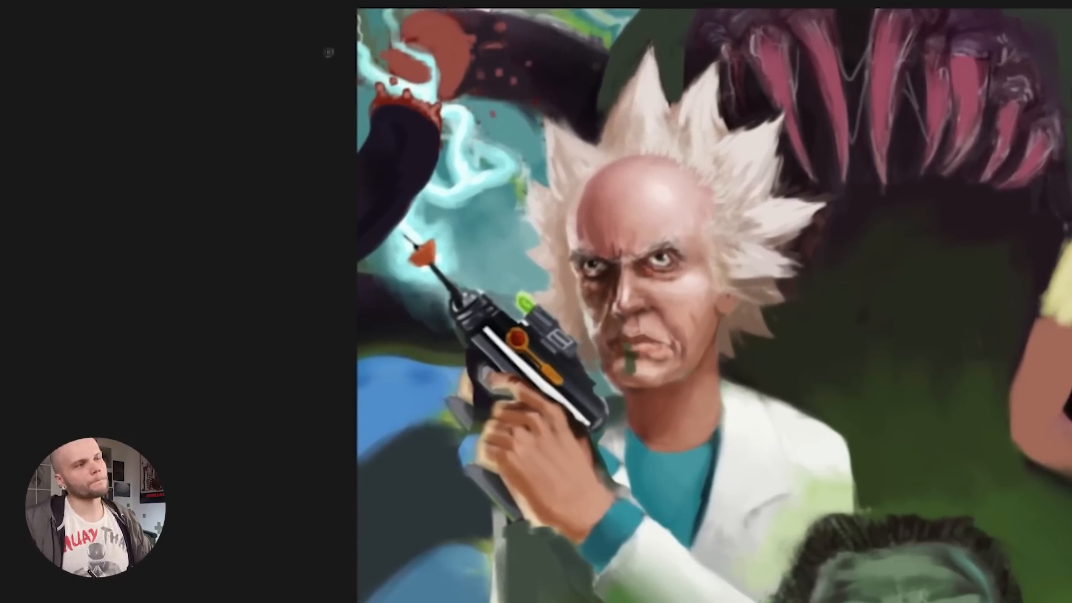
# Step: Refine the light and shadow on the old man's face, extend the green drool and sample a colour near the collar
pyautogui.moveTo(611, 328); pyautogui.dragTo(614, 279)
pyautogui.moveTo(698, 251)
pyautogui.mouseDown()
pyautogui.moveTo(679, 210)
pyautogui.moveTo(692, 252)
pyautogui.mouseUp()
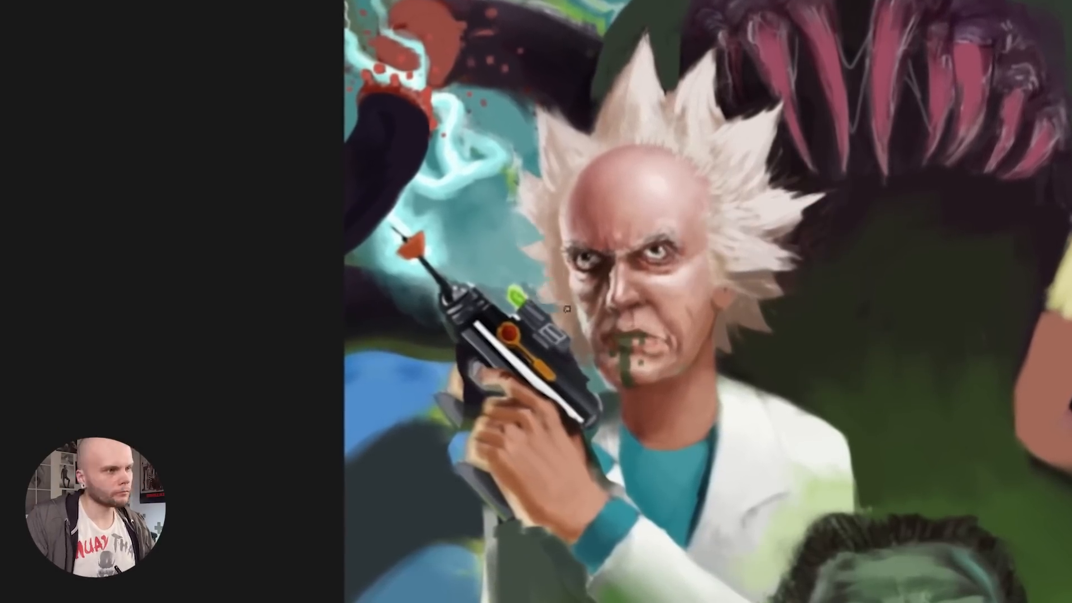
pyautogui.moveTo(333, 209)
pyautogui.mouseDown()
pyautogui.moveTo(357, 224)
pyautogui.moveTo(321, 251)
pyautogui.mouseUp()
pyautogui.moveTo(399, 223); pyautogui.dragTo(406, 257)
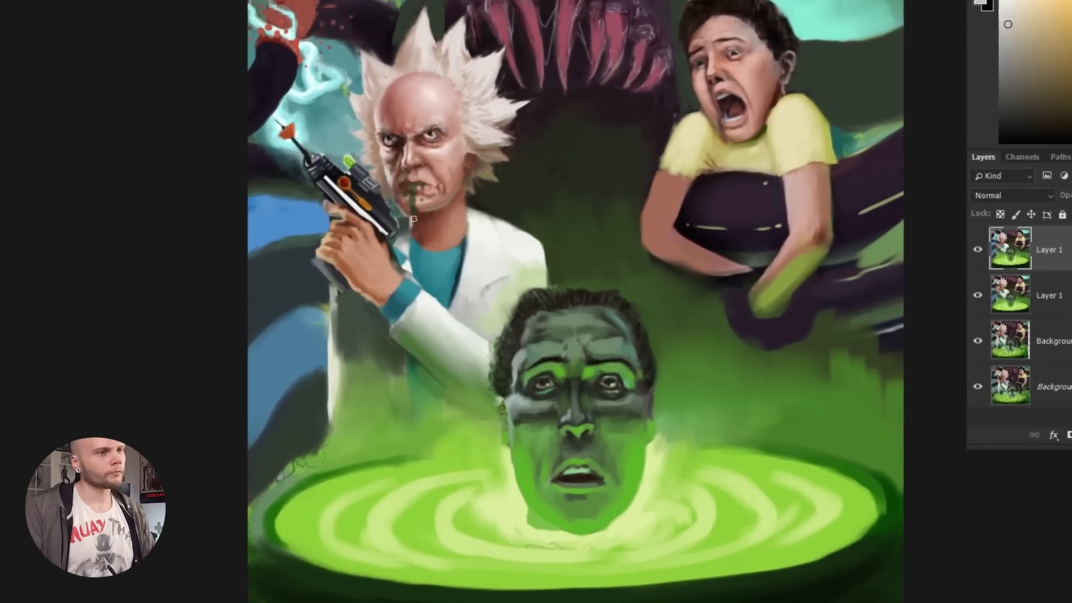
pyautogui.keyDown('alt'); pyautogui.click(410, 267); pyautogui.keyUp('alt')
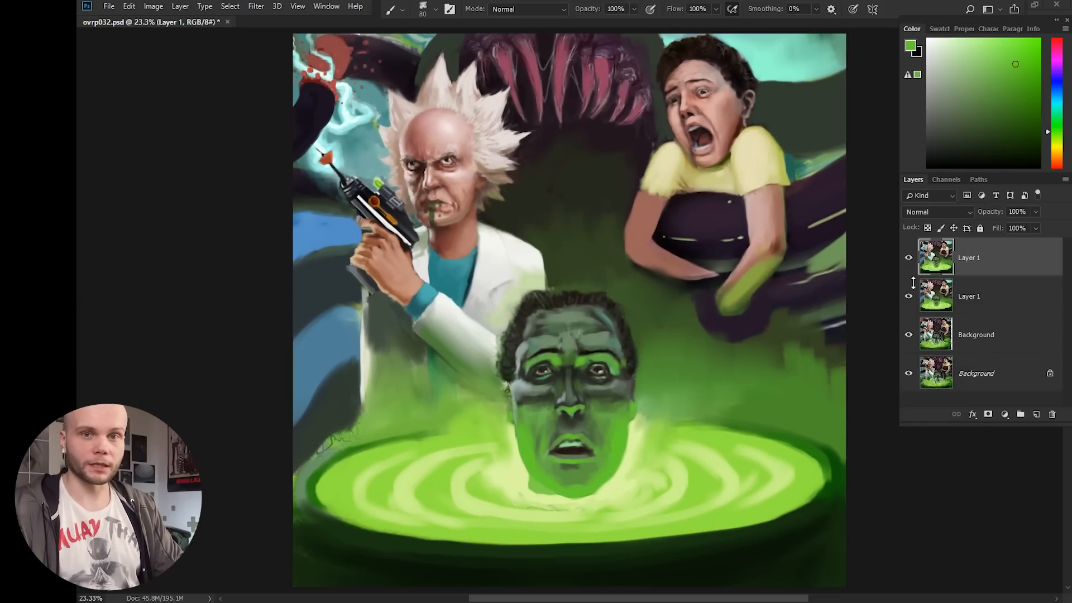
# Step: Toggle the visibility of the two repainted Layer 1 versions to compare them with the original painting
pyautogui.moveTo(908, 257); pyautogui.dragTo(908, 296)
pyautogui.click(908, 336)
pyautogui.click(908, 337)
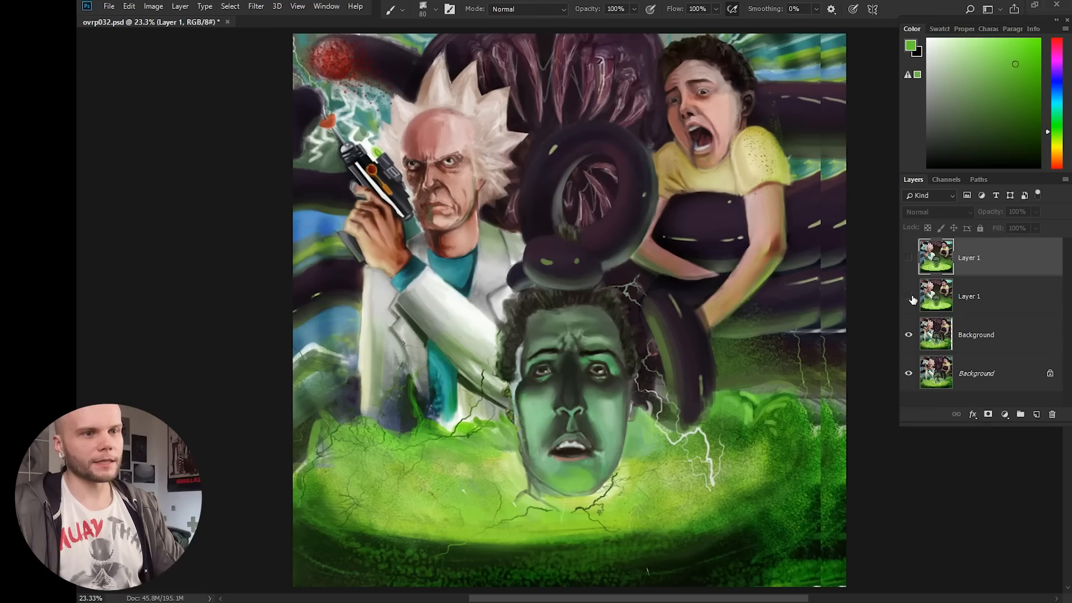
pyautogui.click(909, 296)
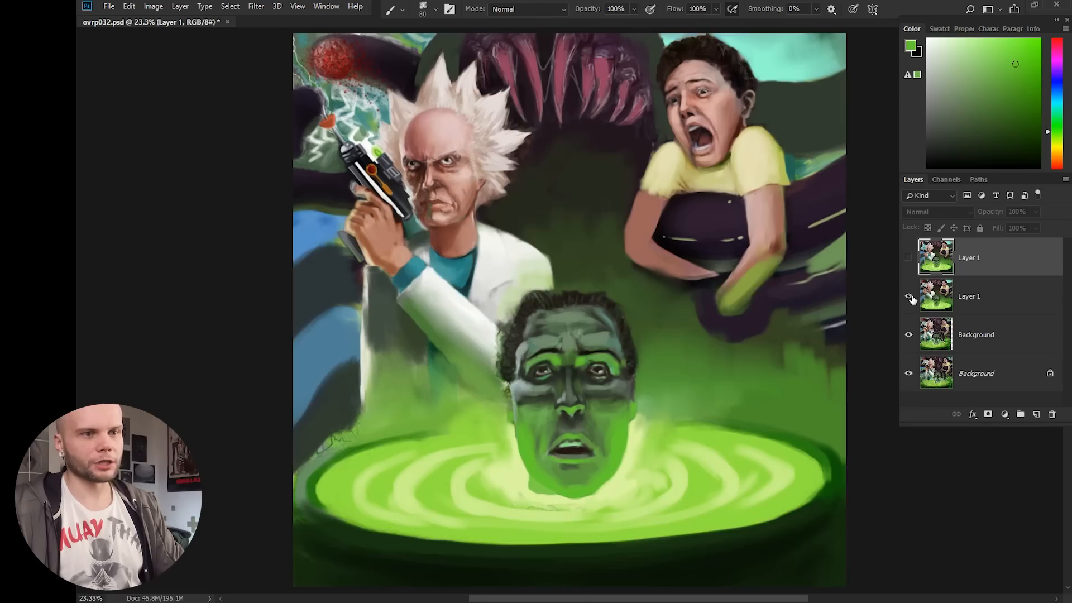
pyautogui.click(909, 297)
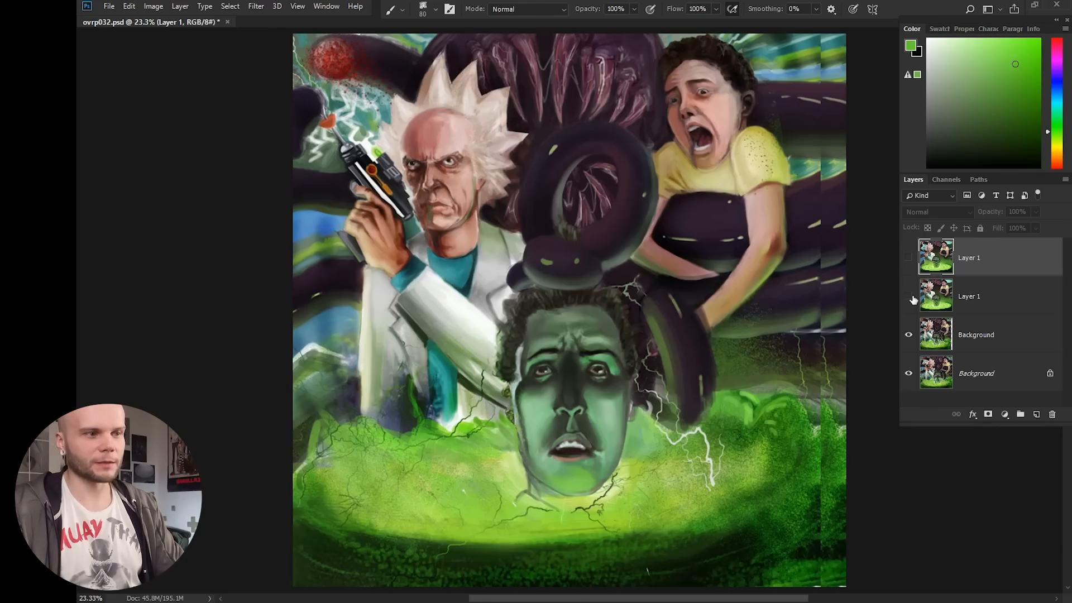
pyautogui.click(909, 297)
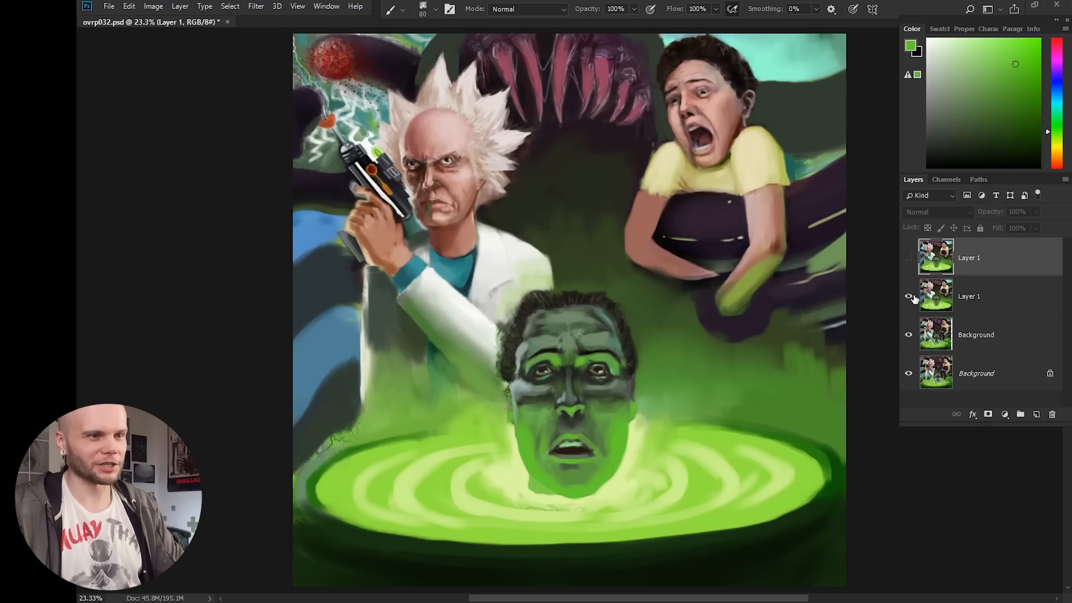
# Step: Toggle the lower Layer 1 repaint on and off repeatedly to compare it with the original painting
pyautogui.click(909, 297)
pyautogui.click(909, 296)
pyautogui.click(909, 296)
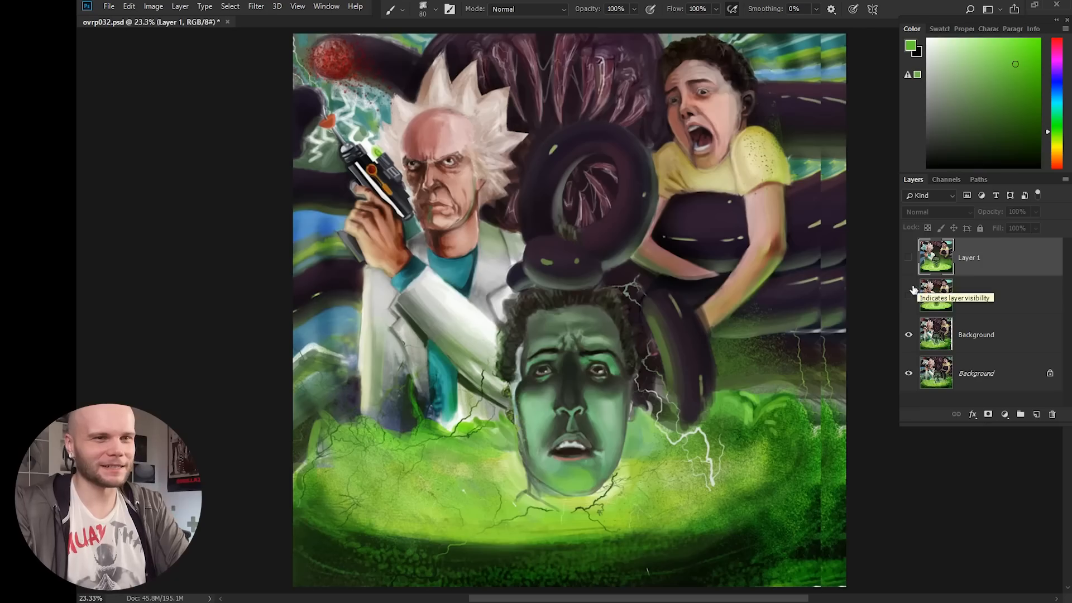
pyautogui.click(909, 296)
pyautogui.click(909, 296)
pyautogui.click(909, 297)
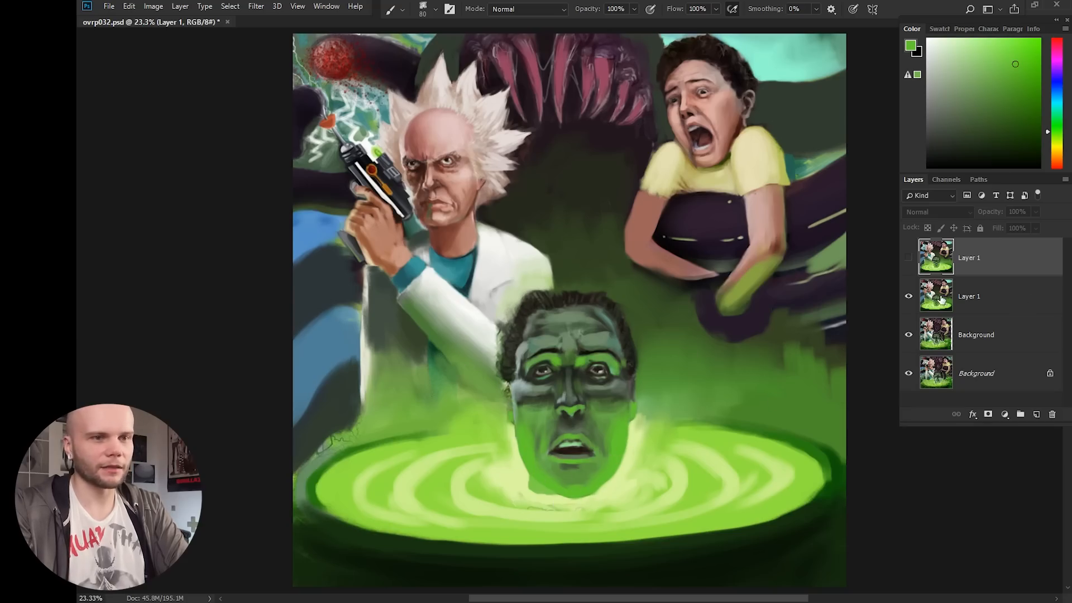
pyautogui.click(907, 296)
pyautogui.click(907, 296)
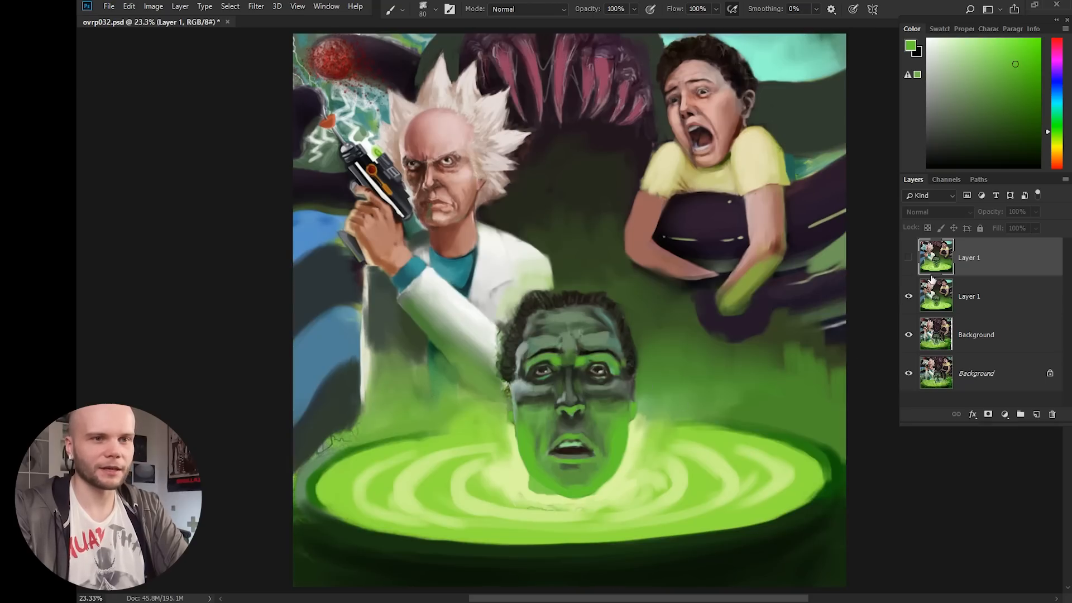
pyautogui.click(909, 297)
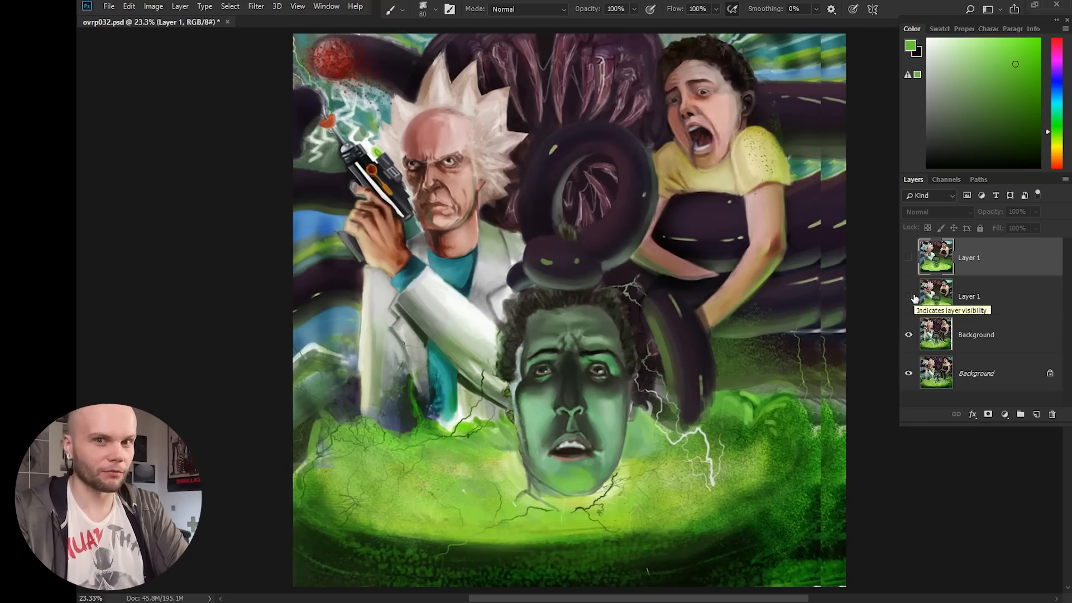
pyautogui.click(912, 297)
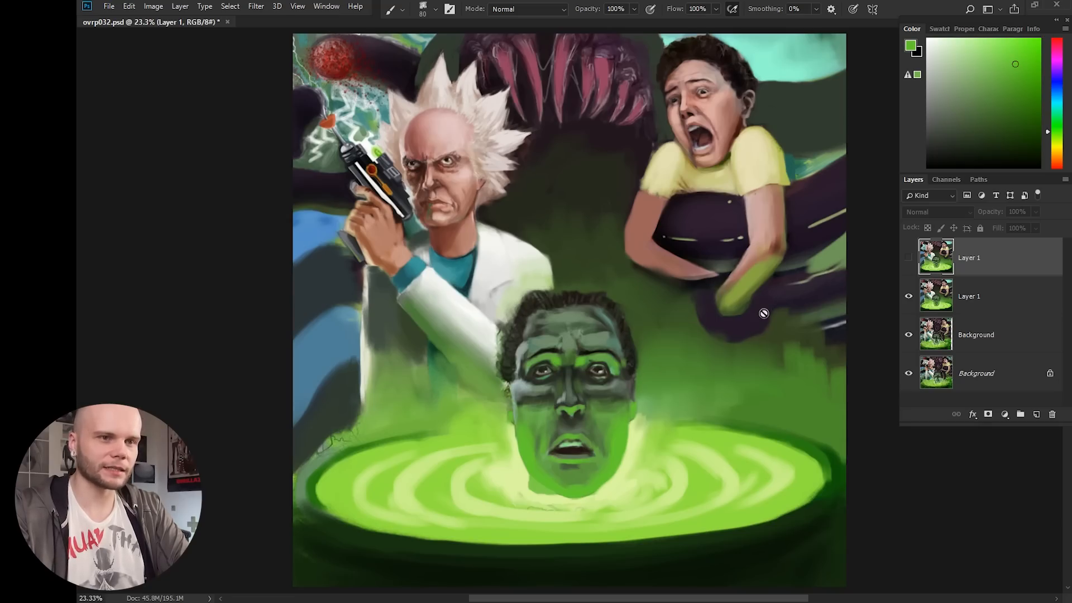
pyautogui.click(912, 302)
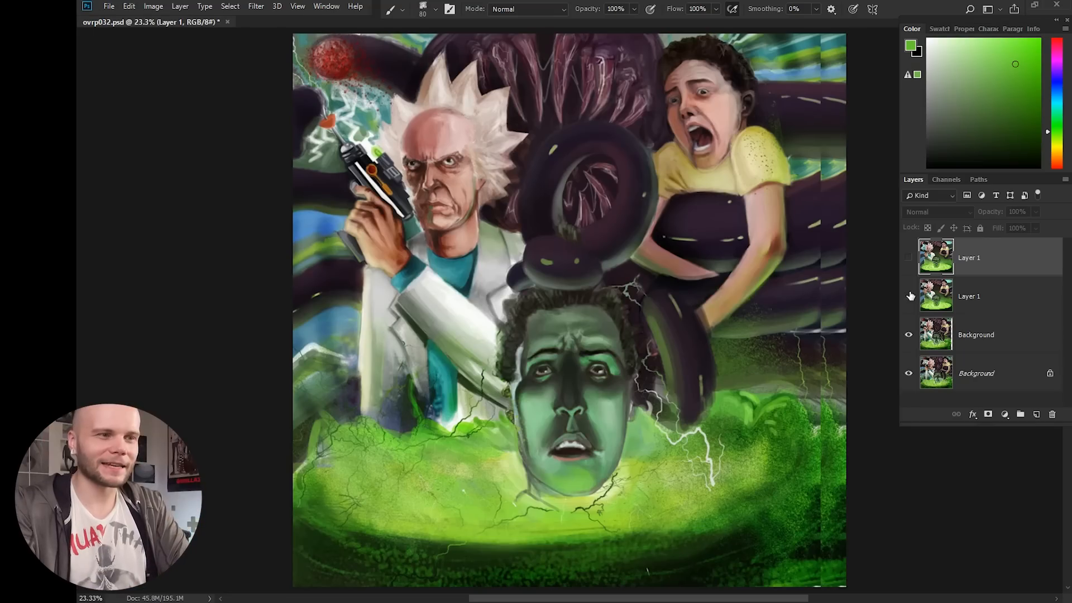
pyautogui.click(908, 296)
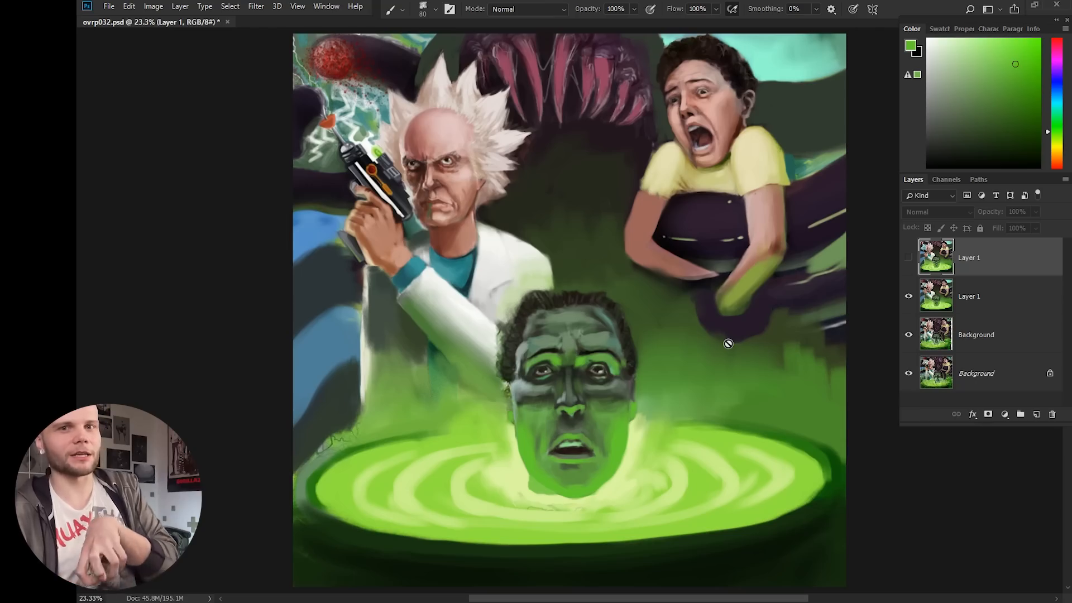
pyautogui.click(909, 296)
pyautogui.click(909, 295)
pyautogui.click(908, 293)
pyautogui.click(909, 292)
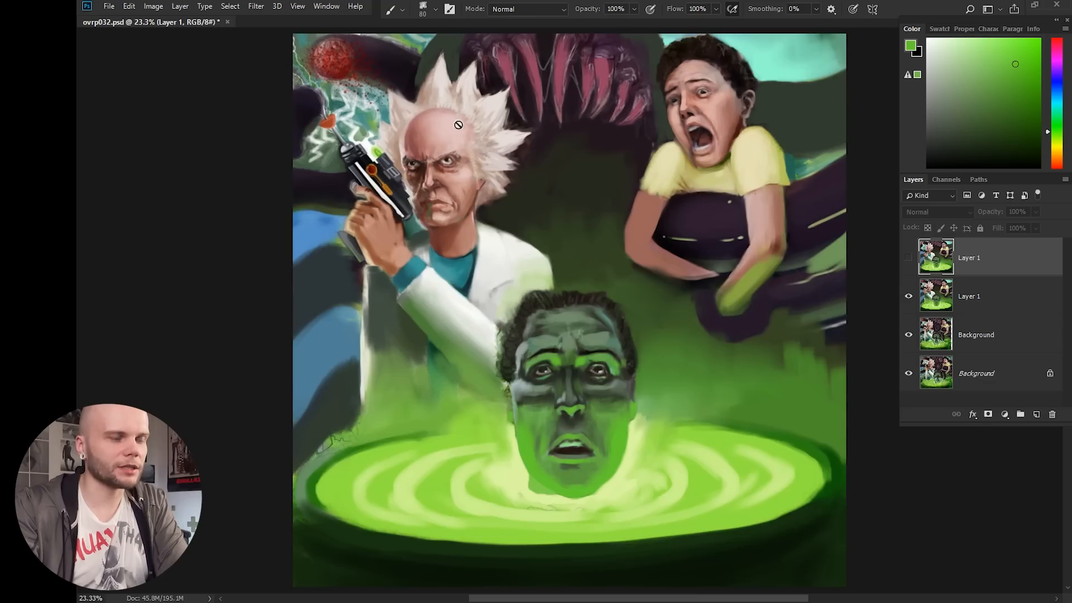
pyautogui.click(903, 297)
pyautogui.click(904, 297)
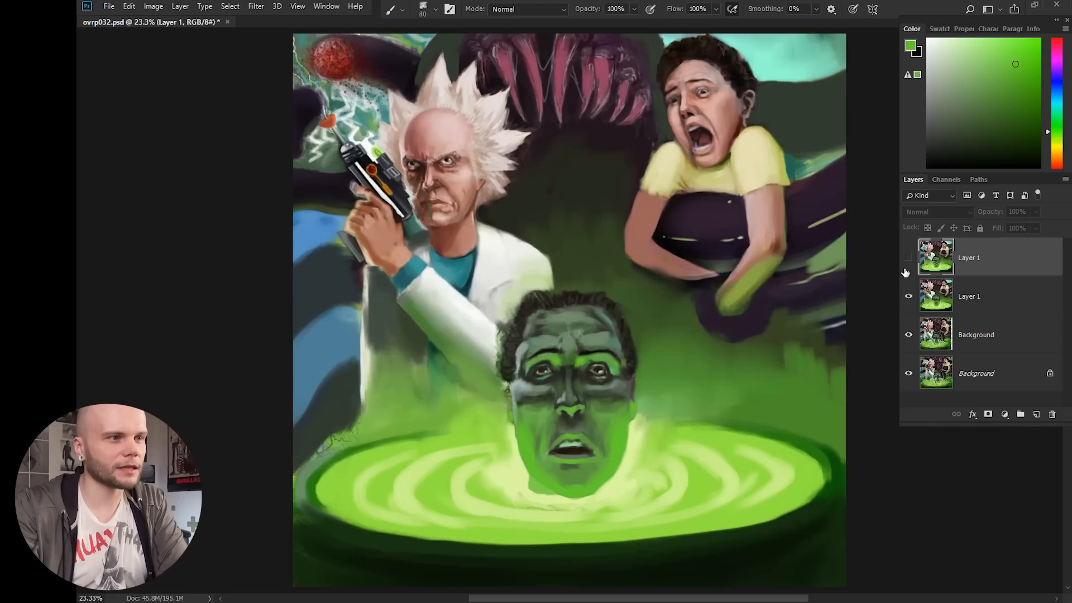
# Step: Show the upper Layer 1 repaint and hide both Layer 1 versions in turn to compare the old man and the boy
pyautogui.click(907, 258)
pyautogui.click(908, 258)
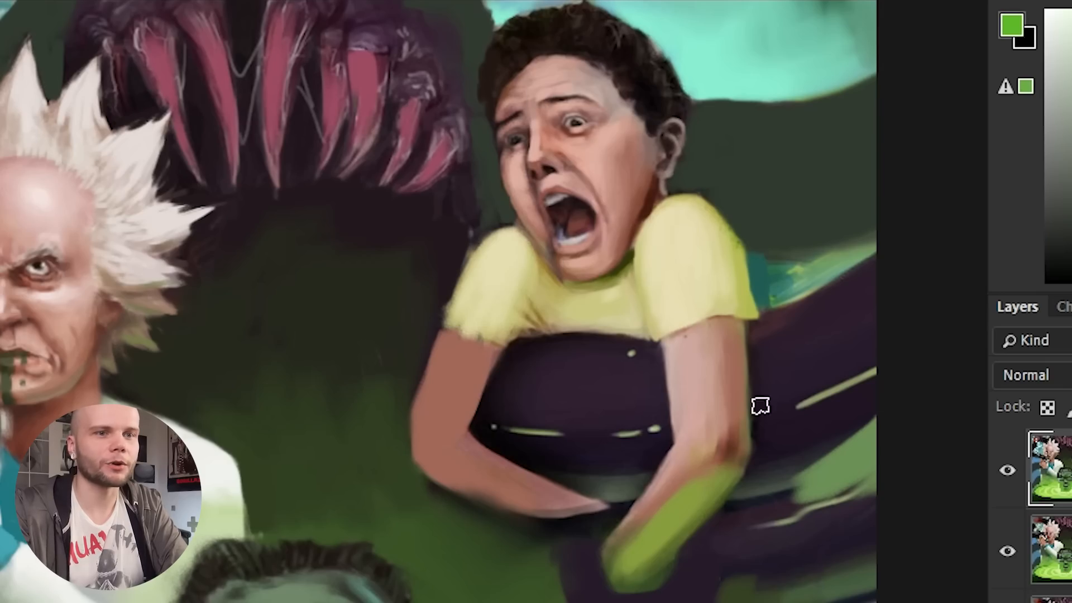
pyautogui.click(1008, 470)
pyautogui.click(1008, 550)
pyautogui.click(1008, 550)
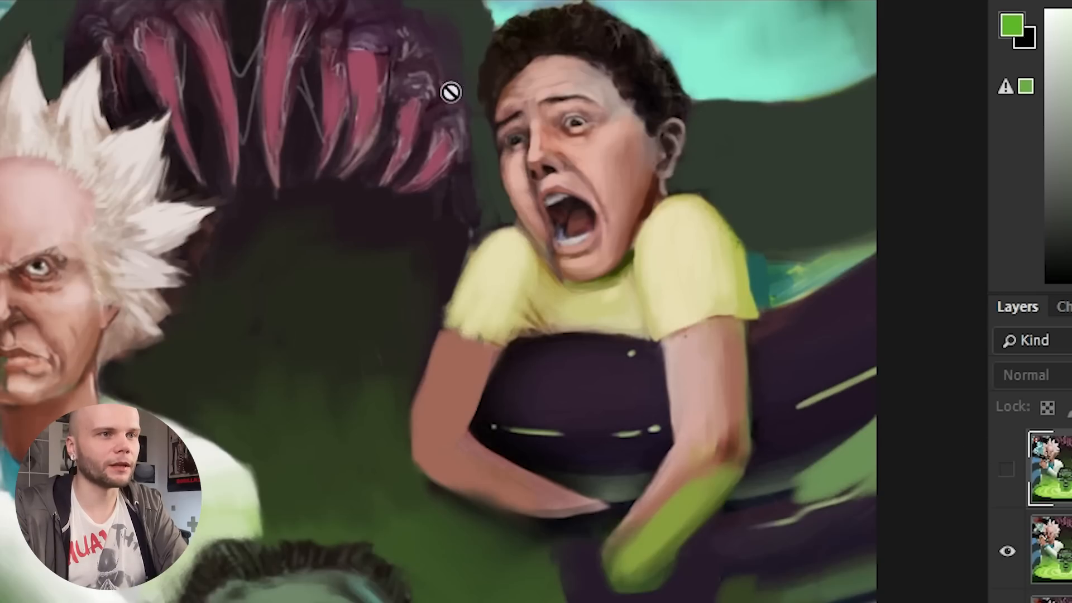
pyautogui.click(1009, 552)
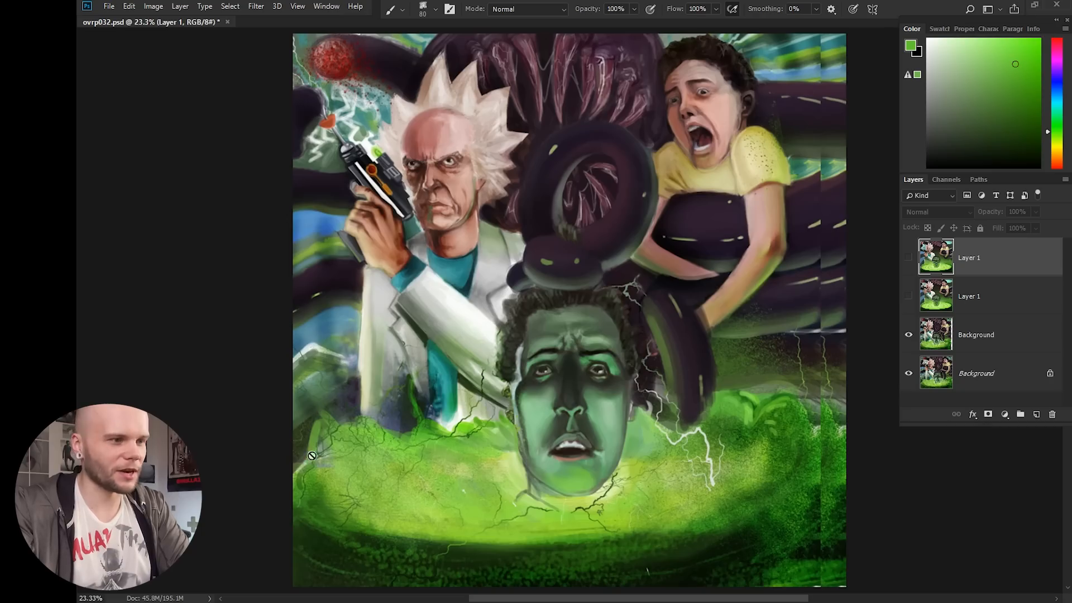
# Step: Toggle the lower Layer 1 and the upper Background layer to compare the repaint with the shifted and unshifted originals
pyautogui.click(907, 298)
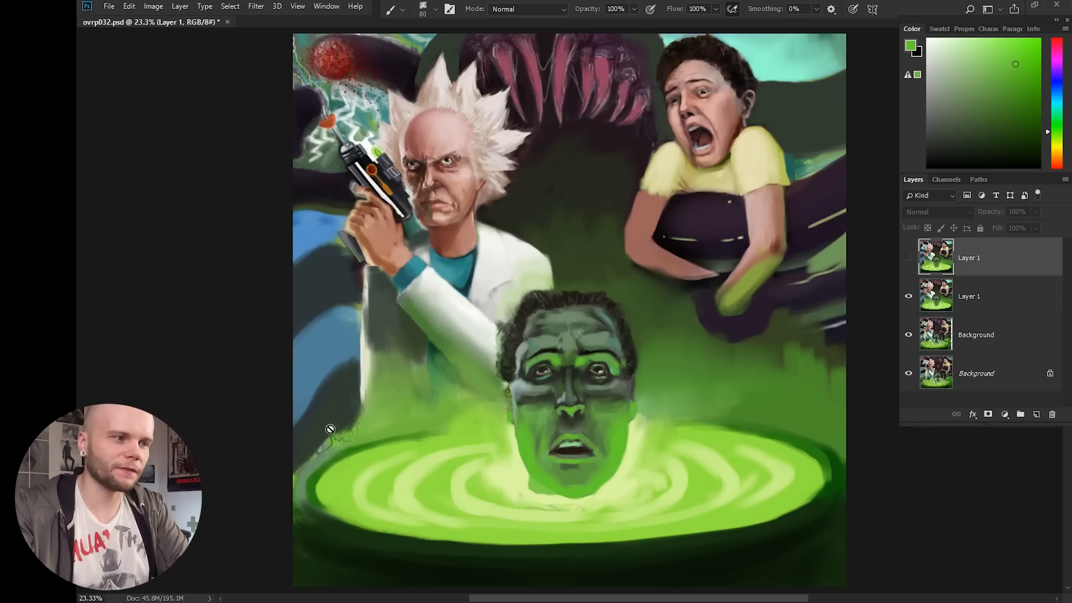
pyautogui.click(910, 297)
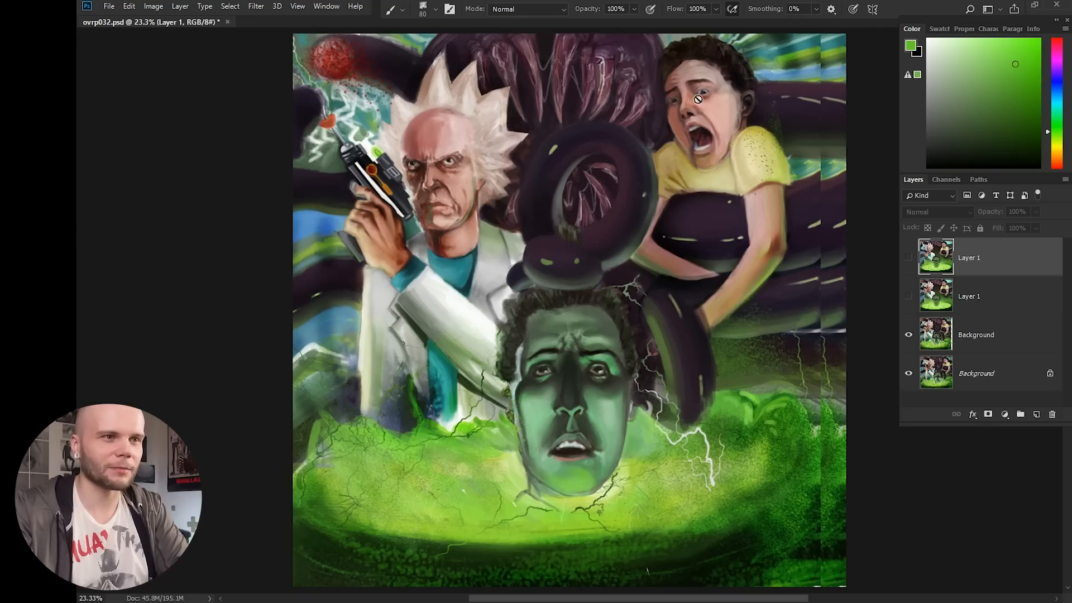
pyautogui.click(909, 295)
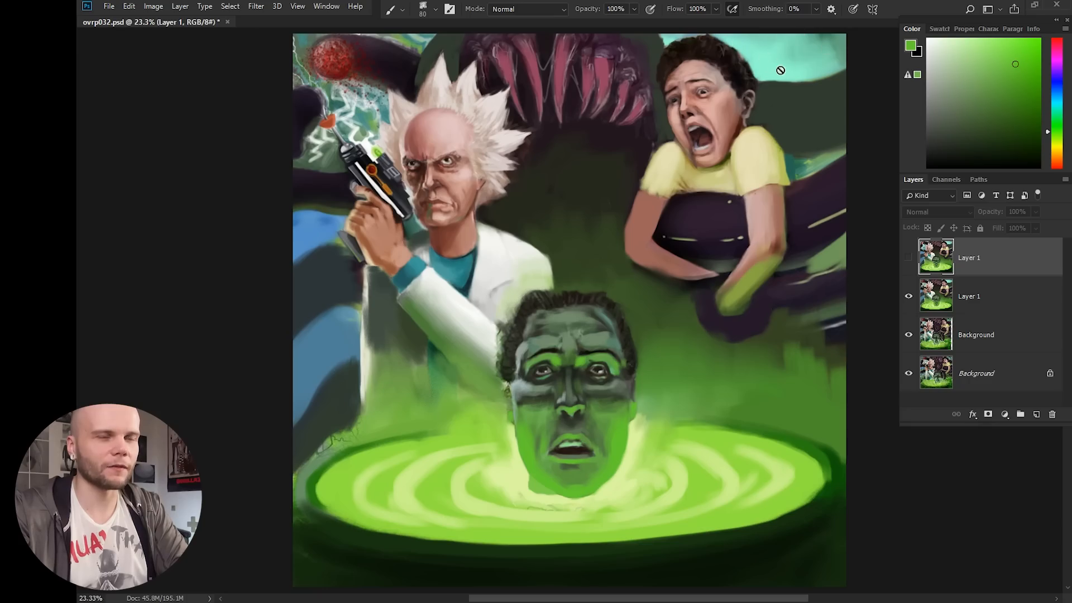
pyautogui.click(909, 296)
pyautogui.click(908, 335)
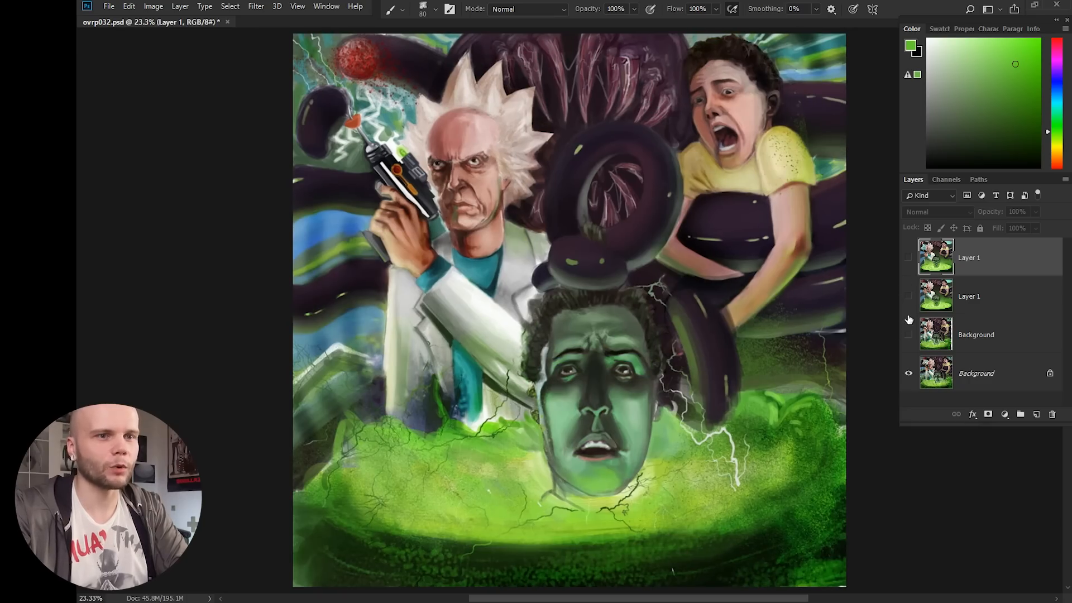
pyautogui.click(909, 334)
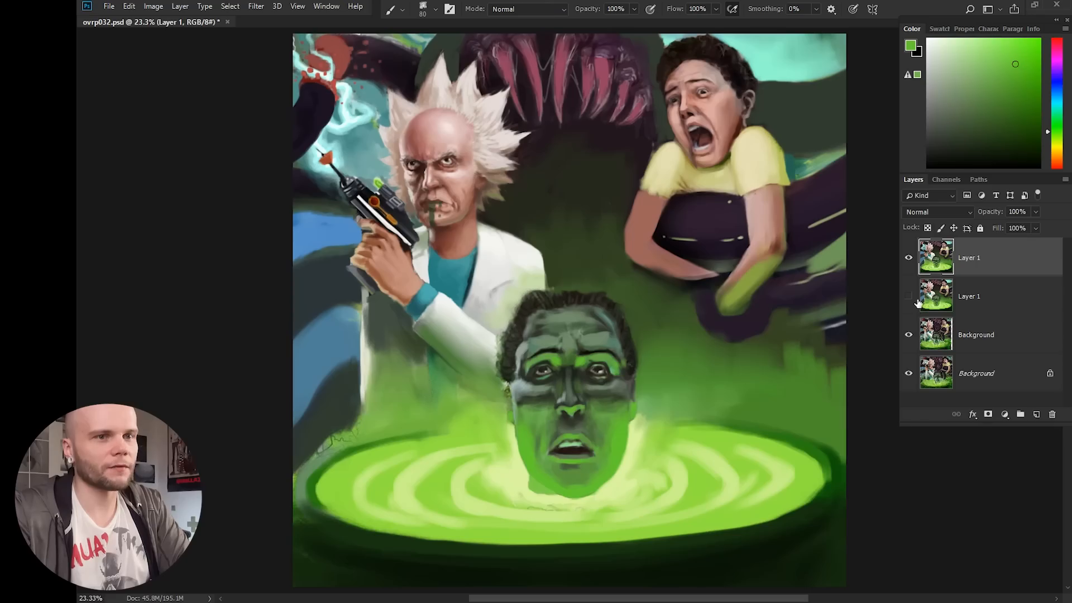
# Step: Select the lower Layer 1 and toggle the upper Layer 1 to compare the refined repaint with the original
pyautogui.click(918, 300)
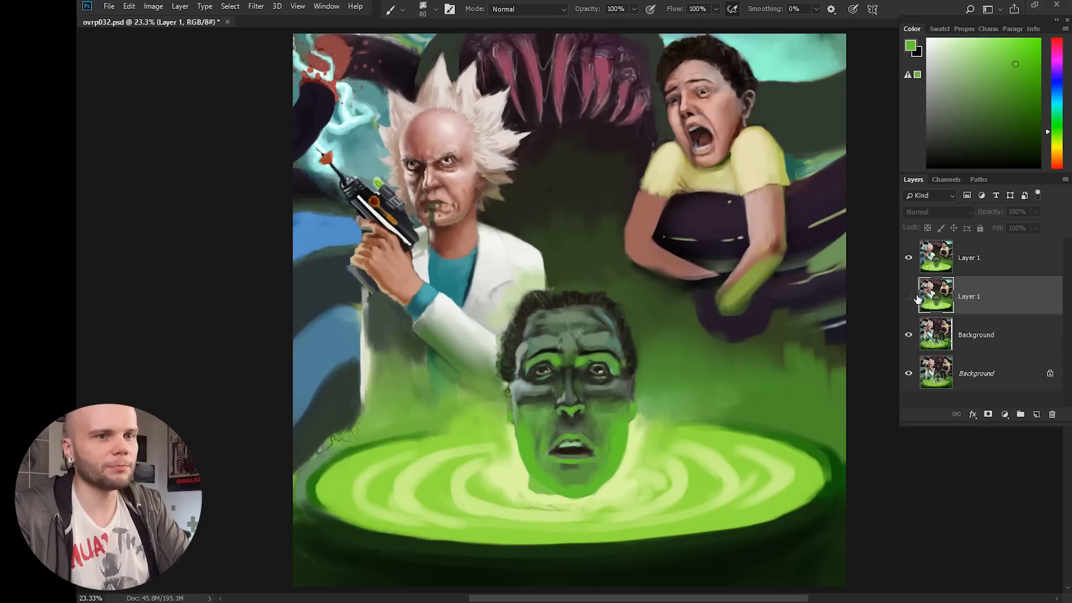
pyautogui.click(909, 258)
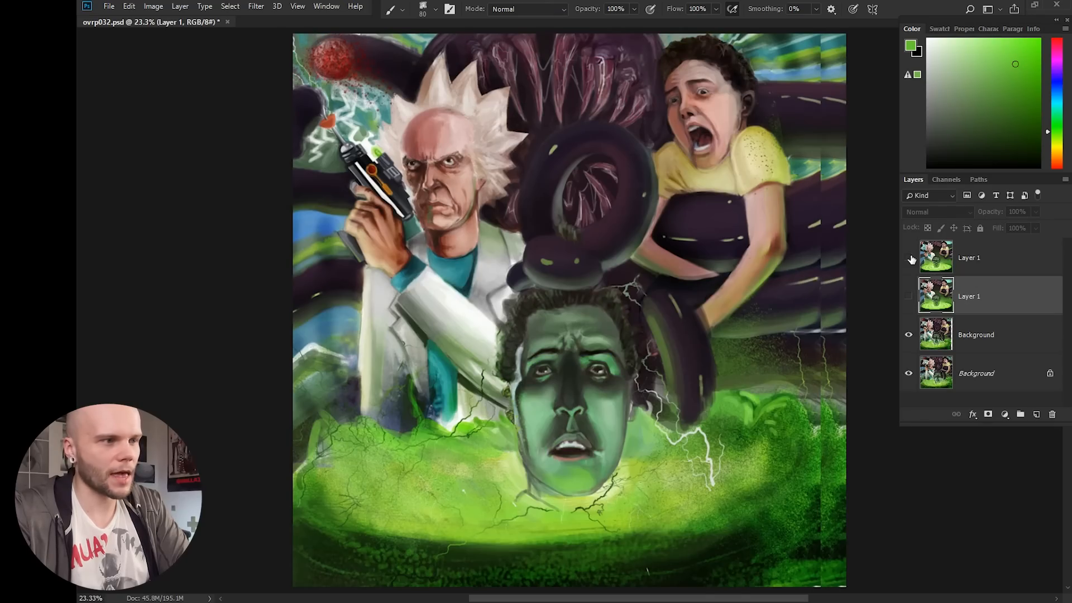
pyautogui.click(910, 259)
pyautogui.click(911, 259)
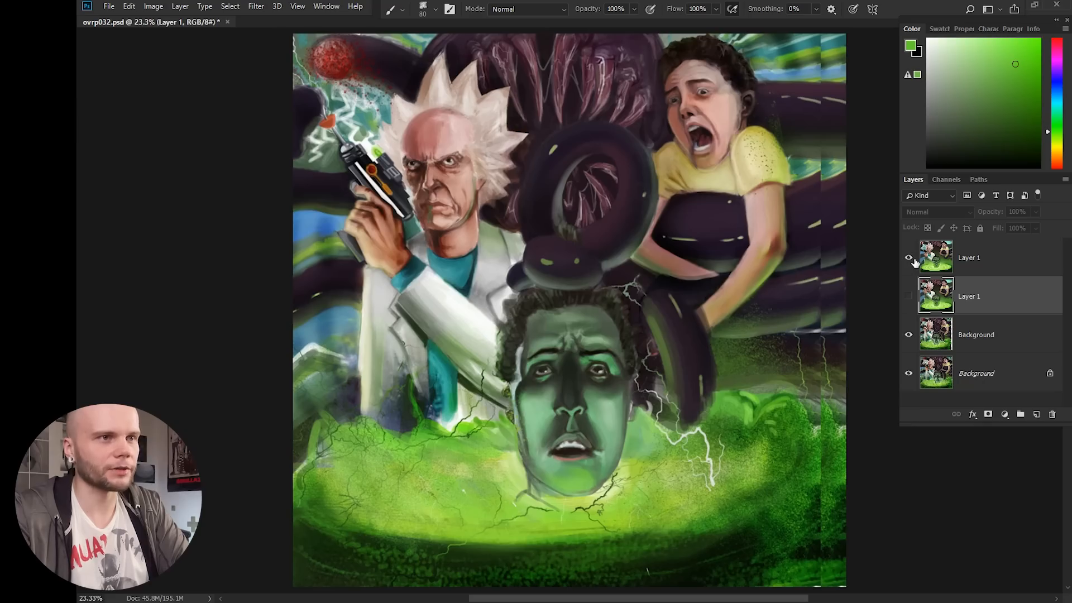
pyautogui.click(911, 259)
pyautogui.click(911, 259)
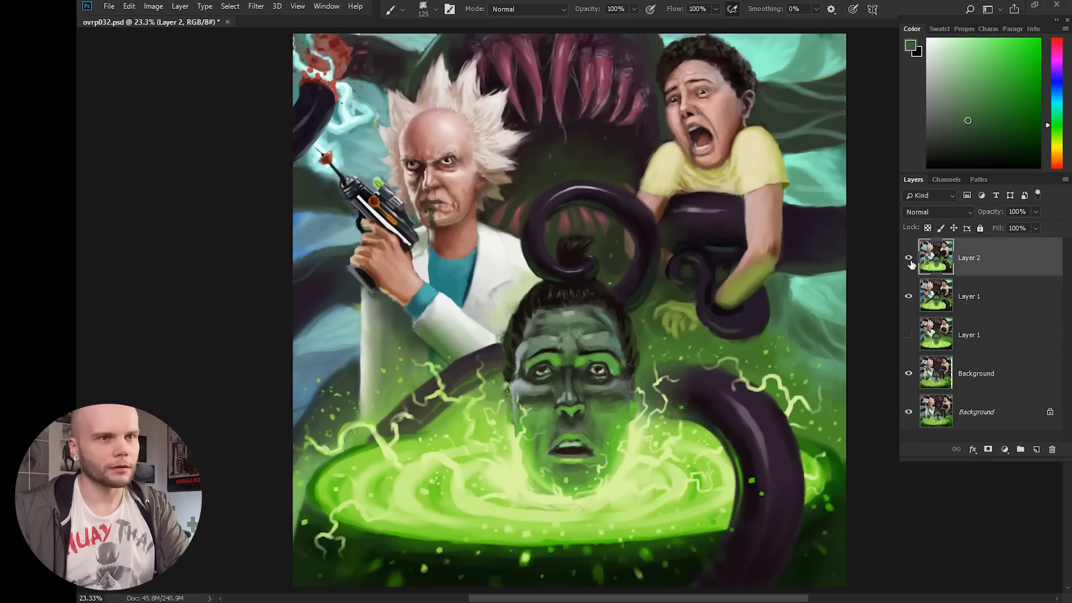
# Step: Toggle Layer 2 against the upper Layer 1, hide both to view the original, and show Layer 2 again
pyautogui.click(908, 259)
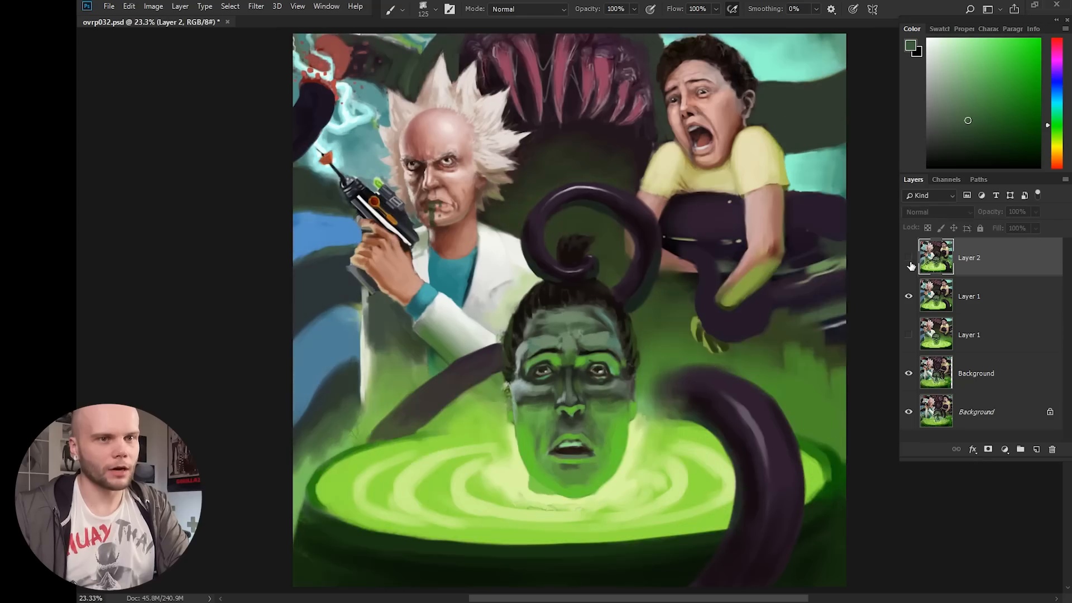
pyautogui.click(908, 259)
pyautogui.click(909, 259)
pyautogui.click(909, 260)
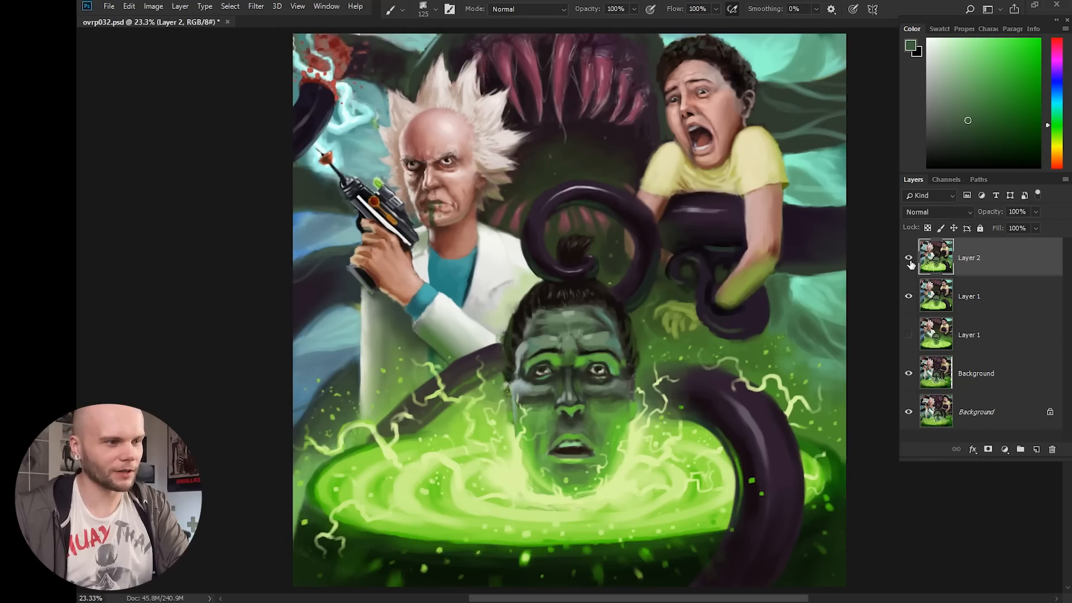
pyautogui.moveTo(908, 261); pyautogui.dragTo(908, 296)
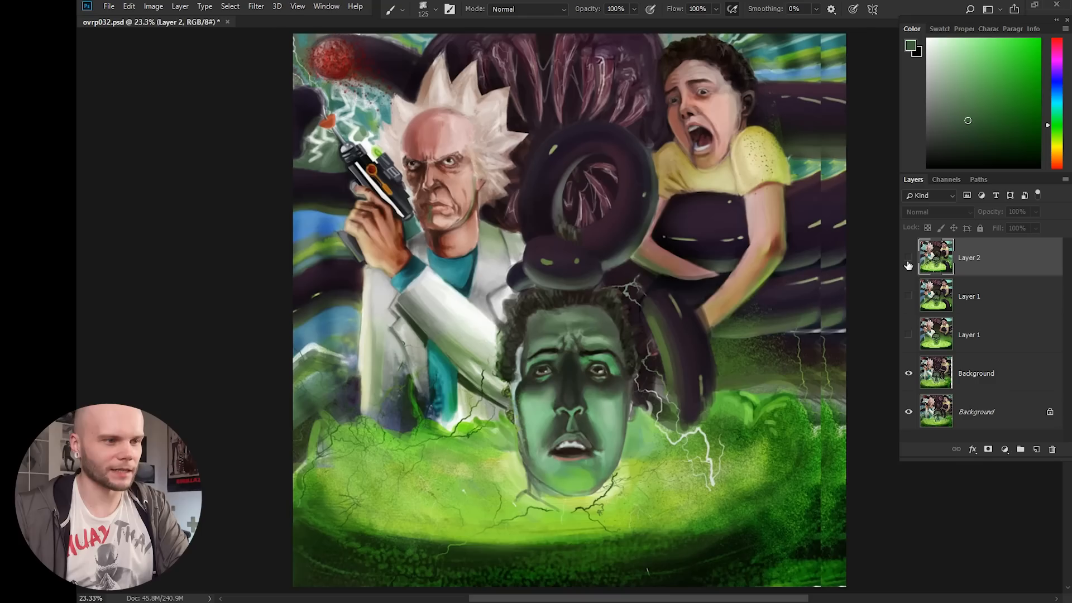
pyautogui.click(909, 259)
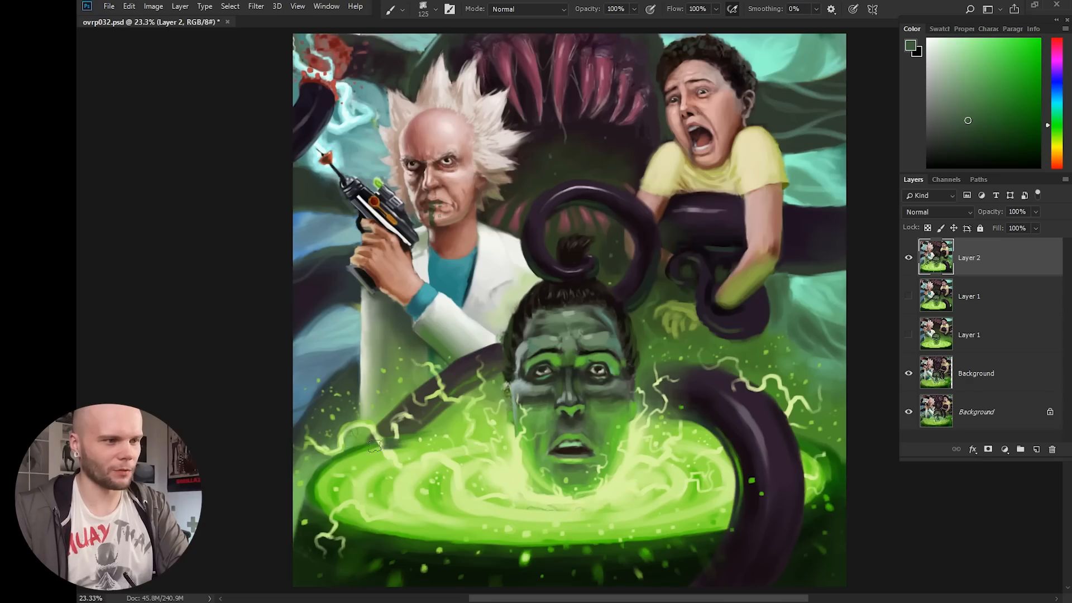
# Step: Try tracing the cauldron's elliptical rim with dark brush strokes, undo the strokes and sample a bright green at the rim
pyautogui.moveTo(385, 442)
pyautogui.mouseDown()
pyautogui.moveTo(508, 543)
pyautogui.moveTo(759, 529)
pyautogui.moveTo(829, 493)
pyautogui.mouseUp()
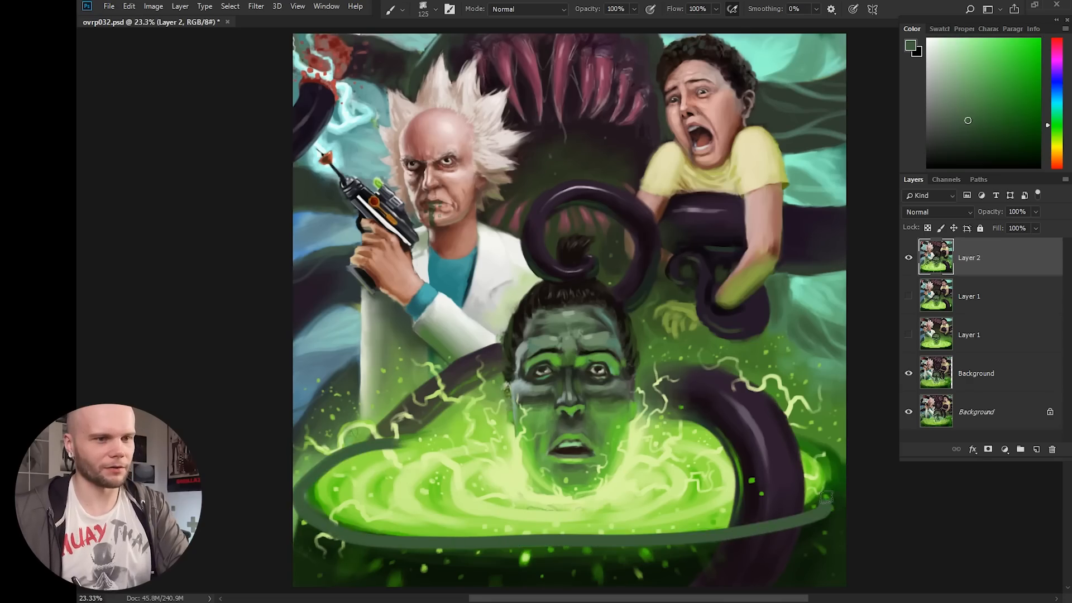
pyautogui.moveTo(828, 492); pyautogui.dragTo(804, 456)
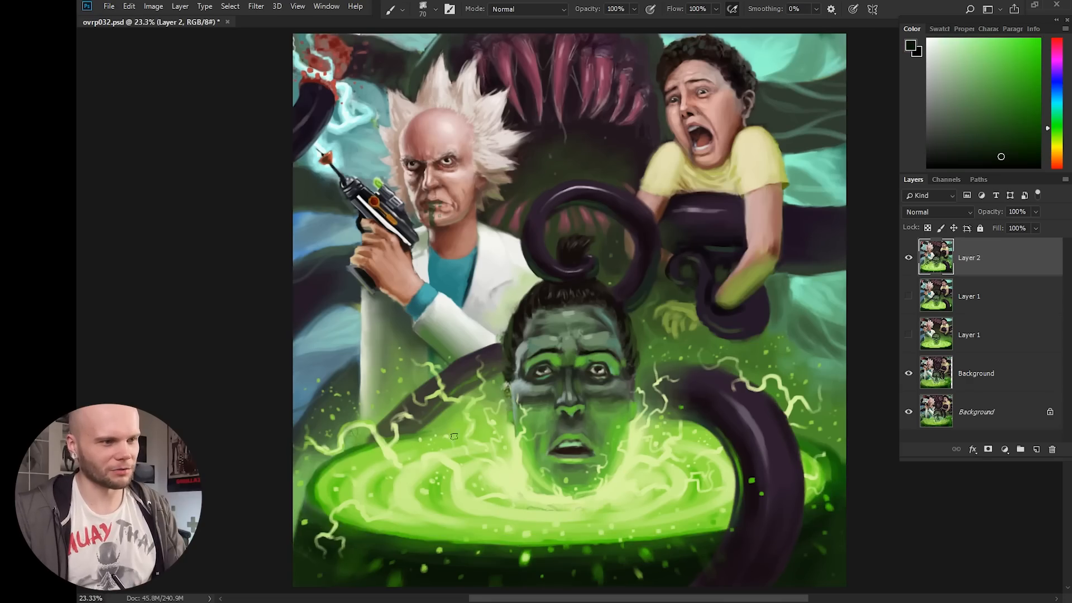
pyautogui.moveTo(448, 432)
pyautogui.mouseDown()
pyautogui.moveTo(359, 524)
pyautogui.moveTo(652, 527)
pyautogui.moveTo(830, 493)
pyautogui.mouseUp()
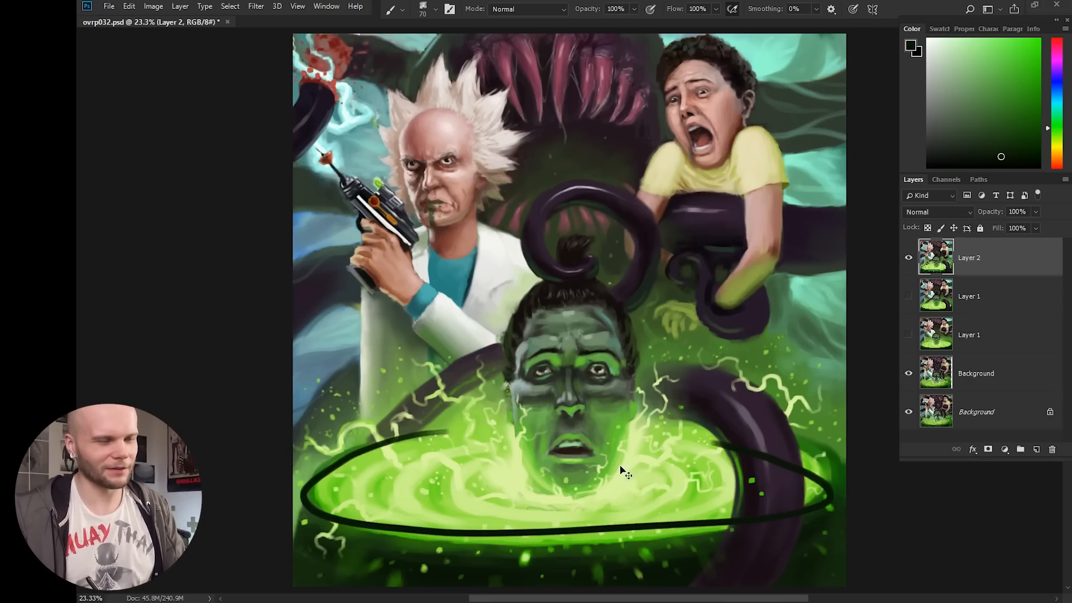
pyautogui.hotkey('ctrl', 'z')
pyautogui.keyDown('alt'); pyautogui.click(825, 428); pyautogui.keyUp('alt')
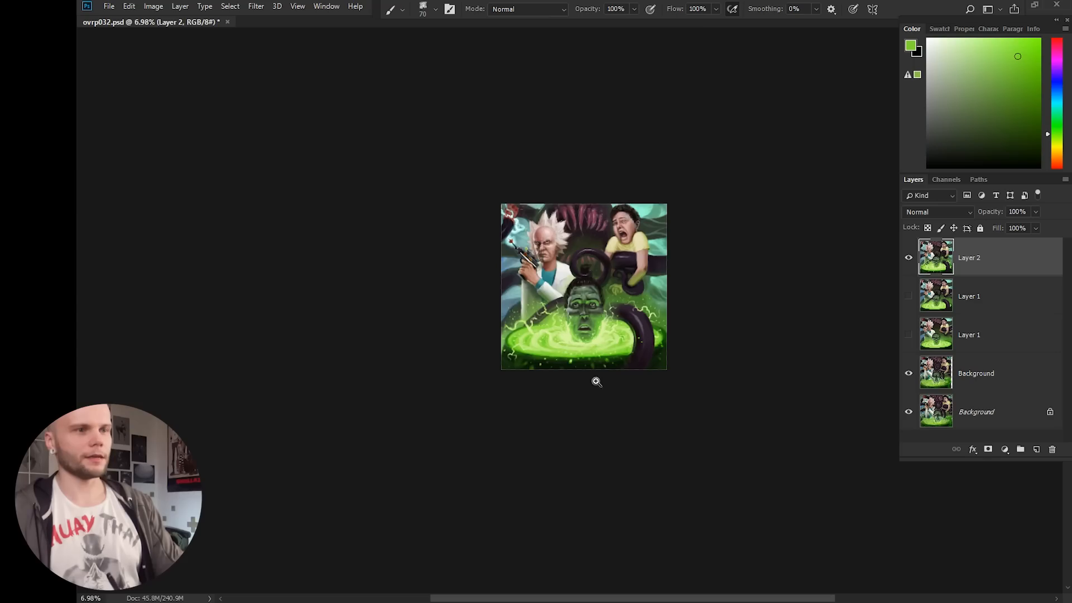
# Step: Examine the whole painting at thumbnail size and at about 22%, toggling Layer 2 to compare it with the original
pyautogui.moveTo(596, 382); pyautogui.dragTo(629, 430)
pyautogui.moveTo(598, 346); pyautogui.dragTo(639, 357)
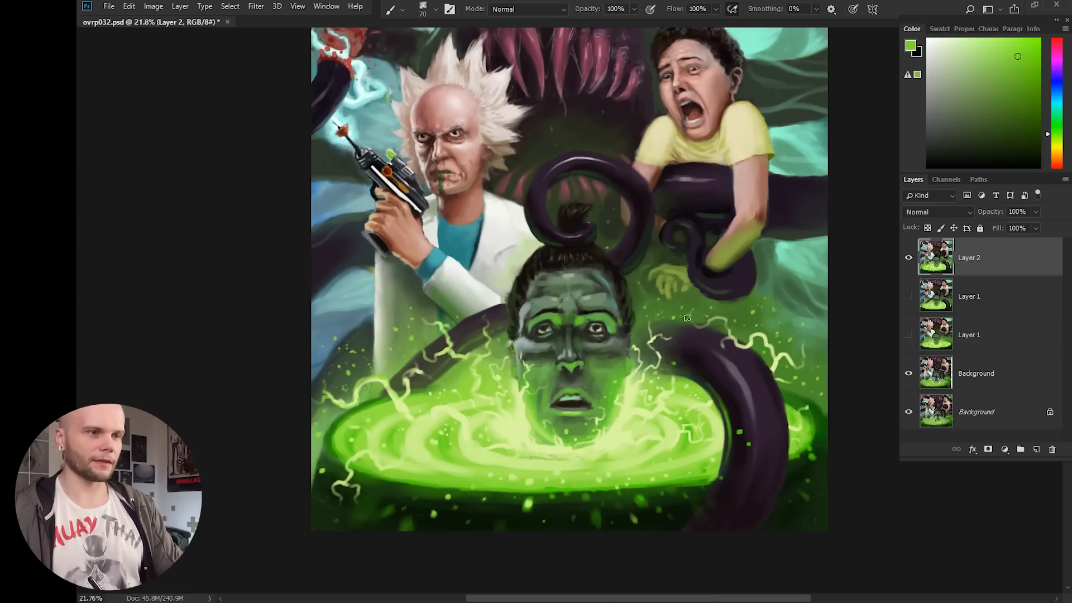
pyautogui.moveTo(718, 336); pyautogui.dragTo(700, 365)
pyautogui.hotkey('ctrl', ',')
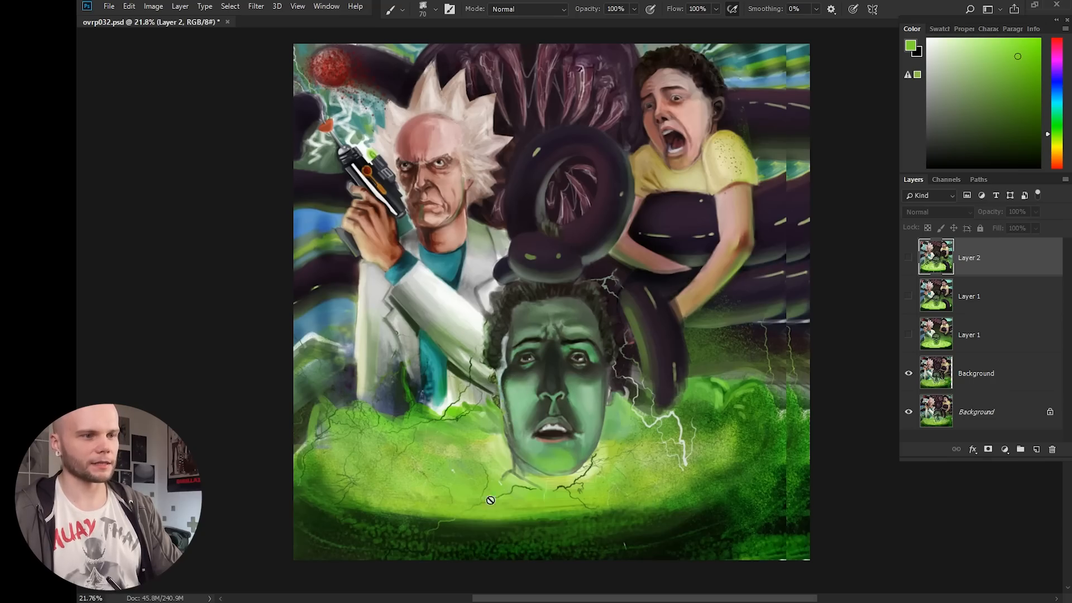
pyautogui.click(909, 259)
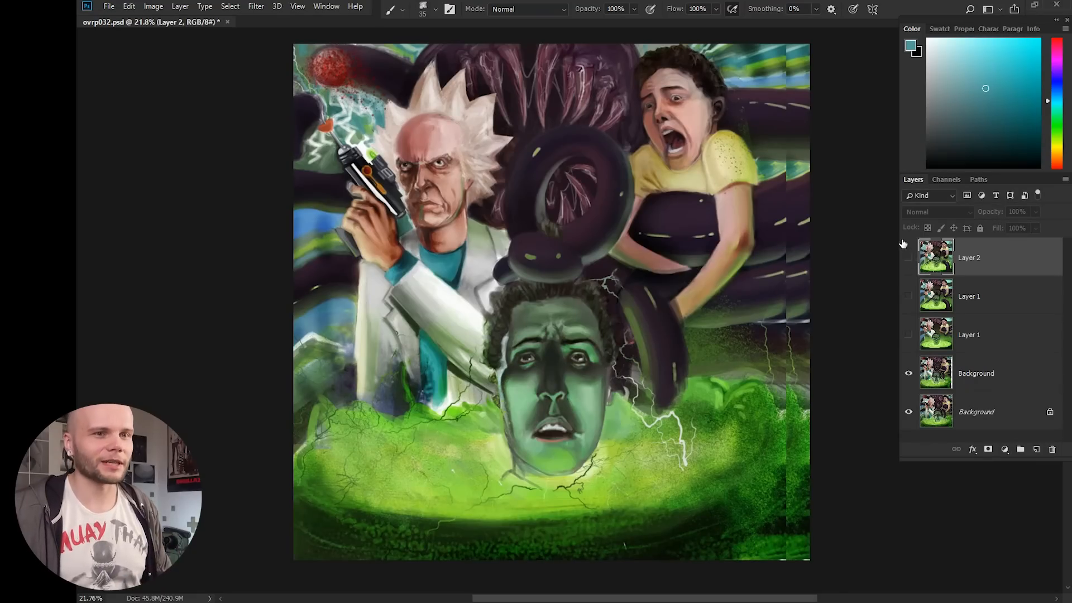
pyautogui.click(908, 260)
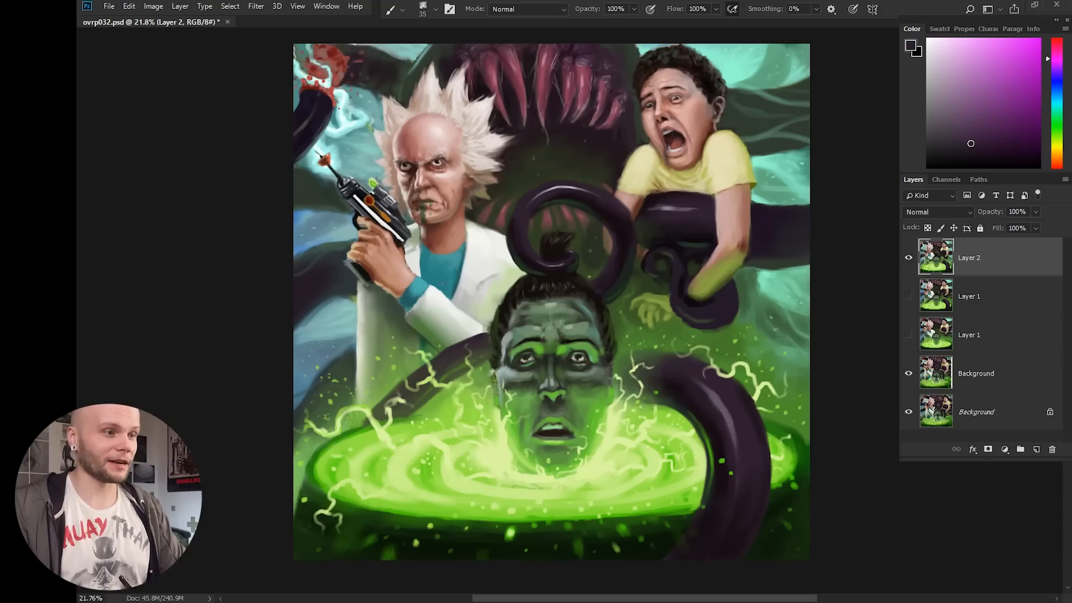
# Step: Sample the teal of the scientist's shirt and examine his face and hair at close range
pyautogui.keyDown('alt'); pyautogui.click(441, 284); pyautogui.keyUp('alt')
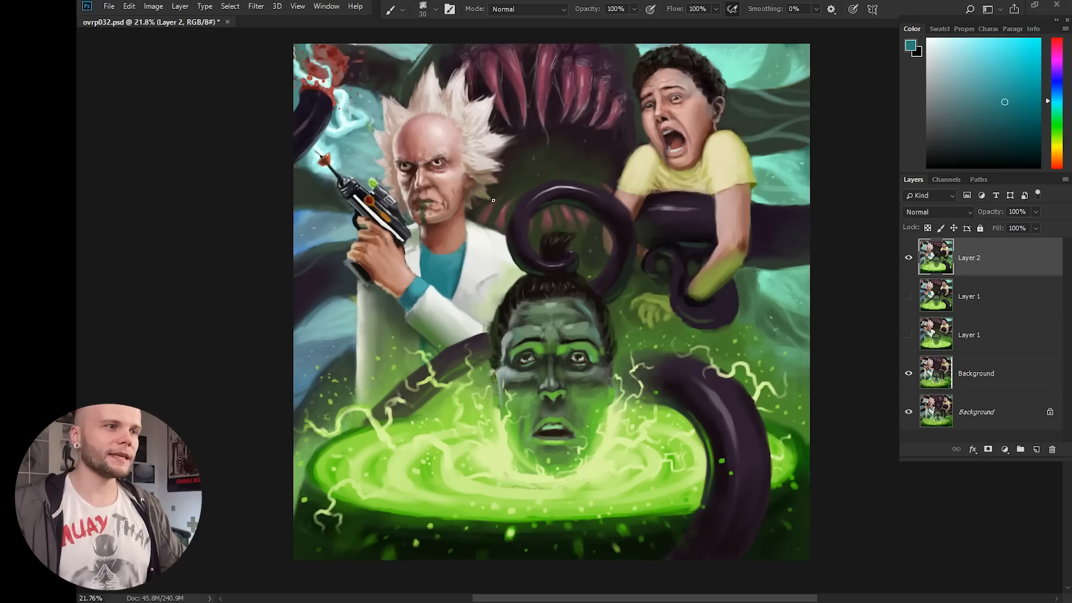
pyautogui.moveTo(399, 84); pyautogui.dragTo(704, 396)
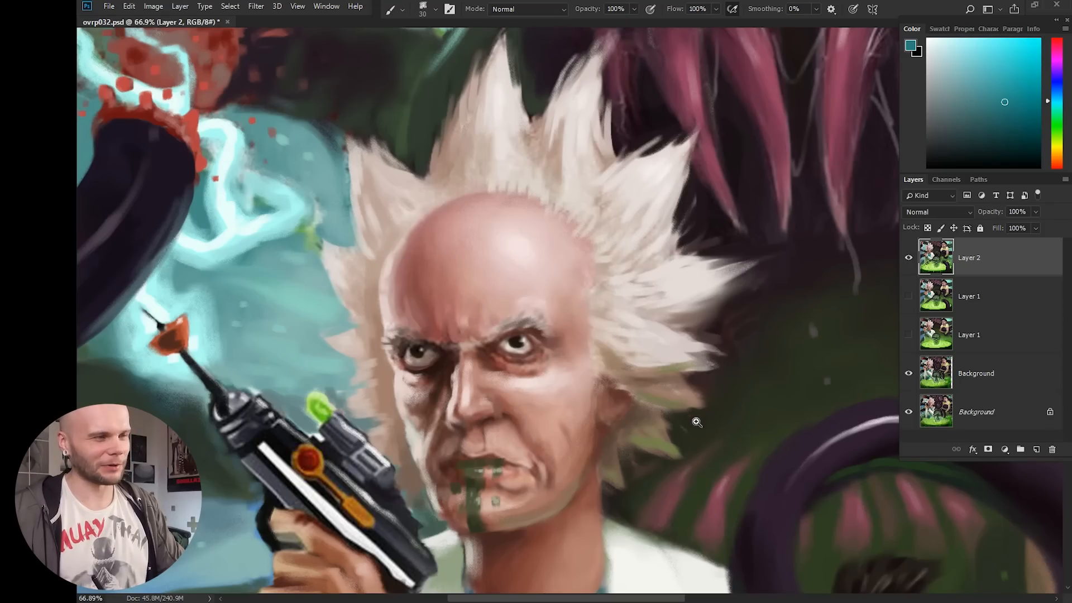
pyautogui.hotkey('ctrl', '0')
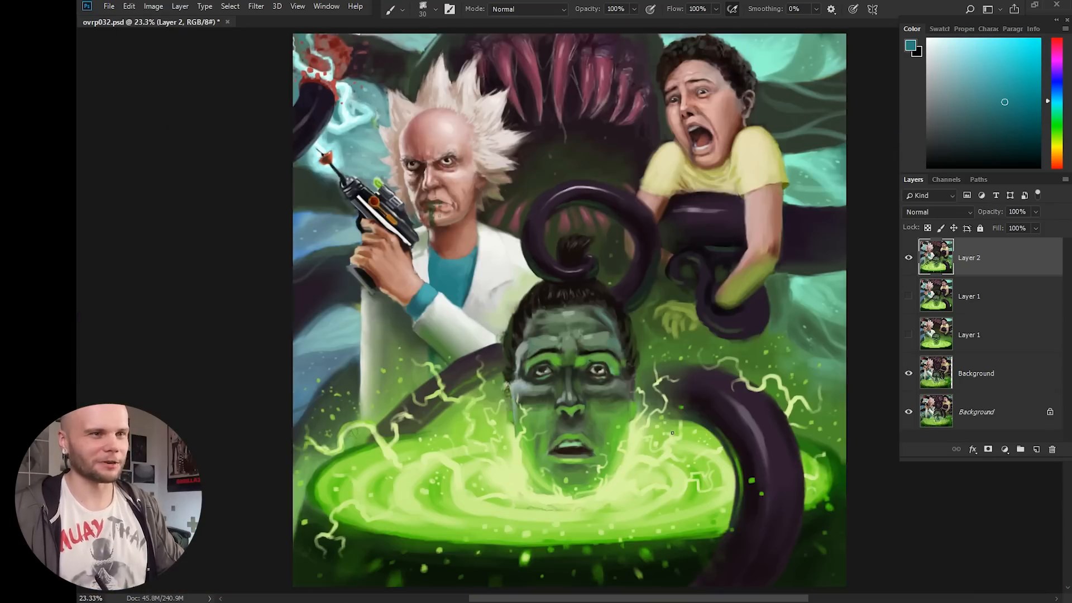
# Step: Sample a grey-brown tone from the green head's hair and paint a thin highlight strand above the forehead, undoing one stray stroke
pyautogui.moveTo(577, 285); pyautogui.dragTo(625, 350)
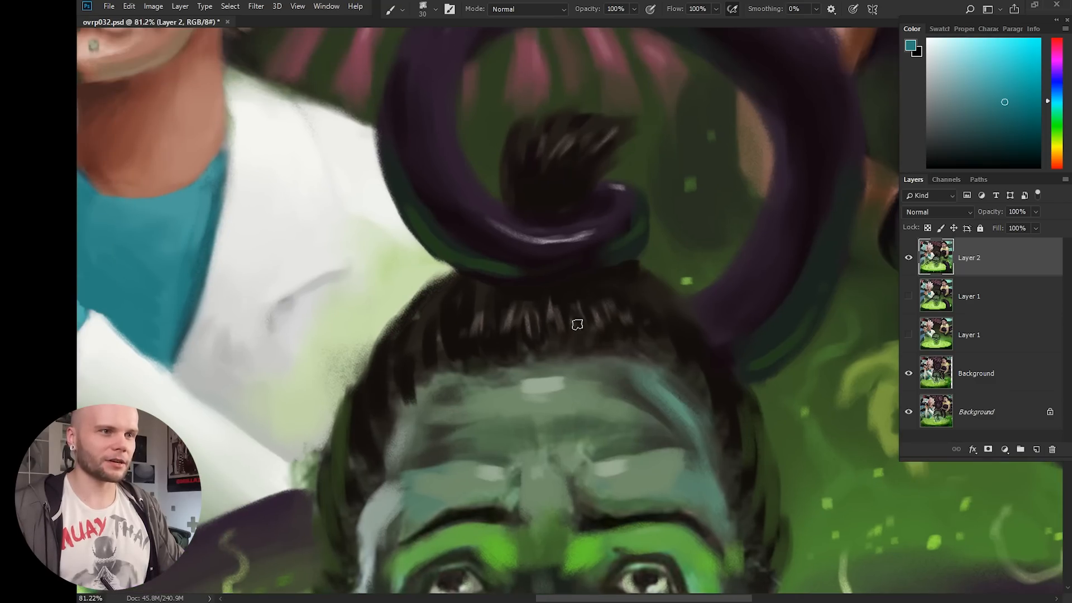
pyautogui.moveTo(540, 340); pyautogui.dragTo(546, 328)
pyautogui.moveTo(486, 291); pyautogui.dragTo(477, 337)
pyautogui.hotkey('ctrl', 'z')
pyautogui.keyDown('alt'); pyautogui.click(500, 321); pyautogui.keyUp('alt')
pyautogui.moveTo(487, 296); pyautogui.dragTo(474, 345)
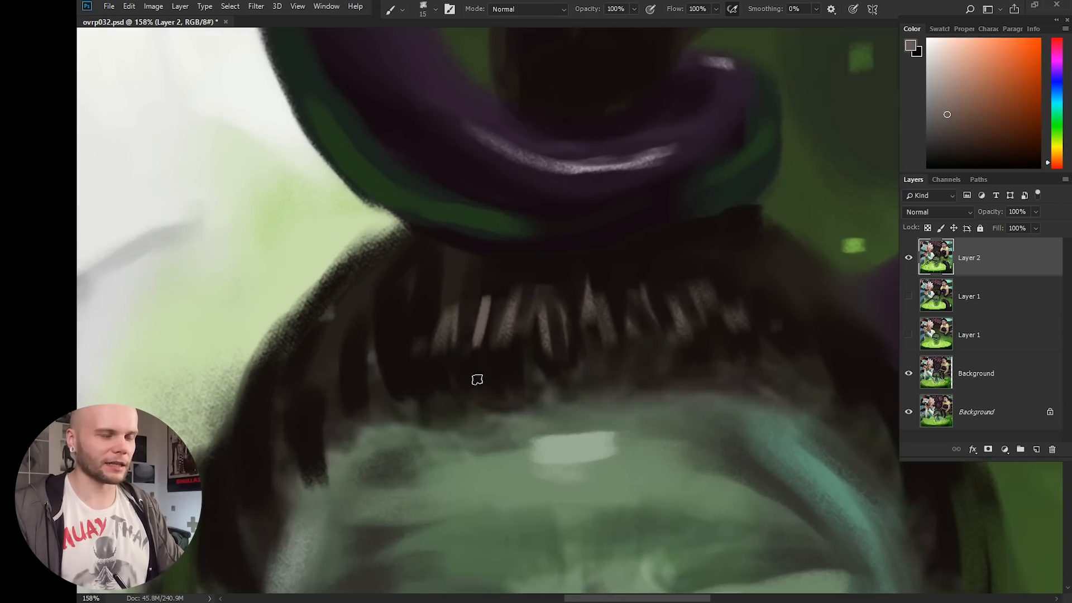
# Step: Sample a dark tone from the hair and refine the strands above the forehead with more short strokes
pyautogui.keyDown('alt'); pyautogui.click(502, 301); pyautogui.keyUp('alt')
pyautogui.moveTo(489, 288); pyautogui.dragTo(479, 346)
pyautogui.moveTo(477, 306); pyautogui.dragTo(478, 342)
pyautogui.moveTo(592, 366)
pyautogui.mouseDown()
pyautogui.moveTo(502, 424)
pyautogui.moveTo(469, 428)
pyautogui.mouseUp()
pyautogui.moveTo(565, 336); pyautogui.dragTo(618, 347)
pyautogui.moveTo(615, 348); pyautogui.dragTo(602, 396)
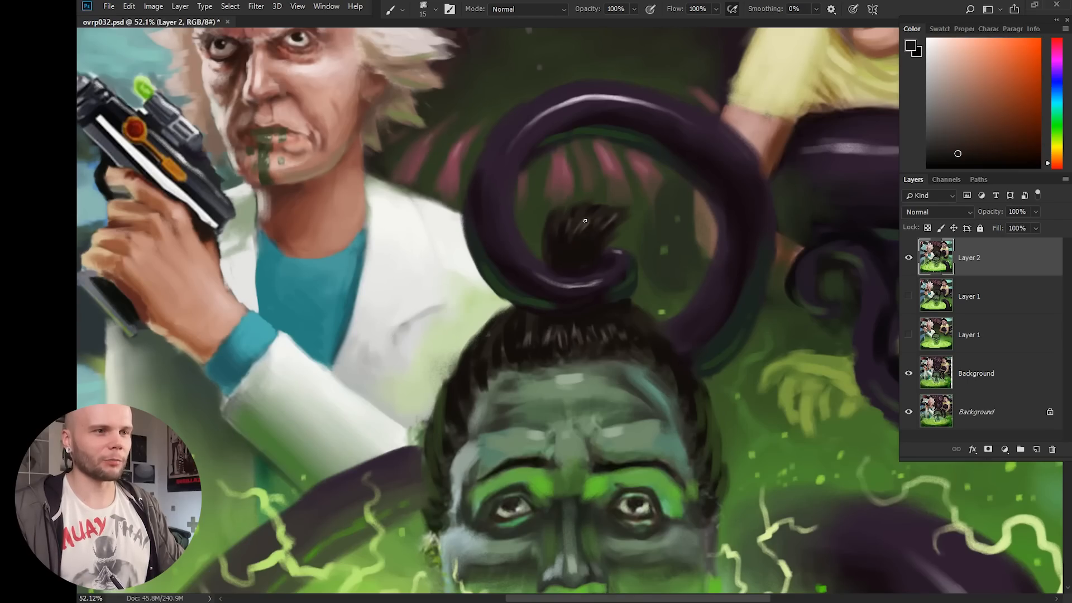
# Step: Hide all the layers above the locked Background to view the original painting, and show Layer 2 again to compare
pyautogui.hotkey('ctrl', '0')
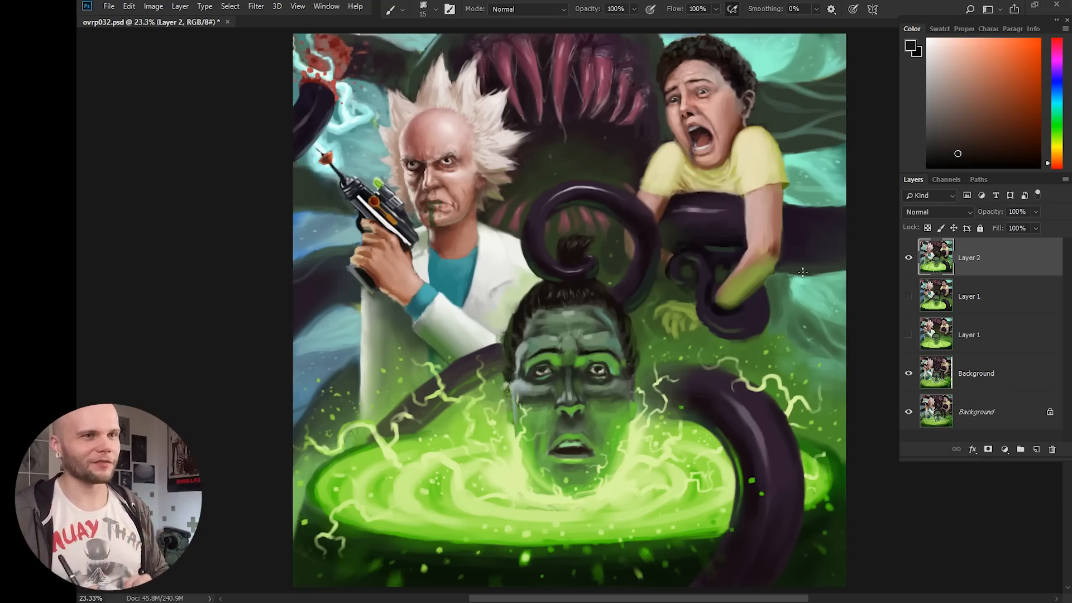
pyautogui.moveTo(909, 257); pyautogui.dragTo(909, 374)
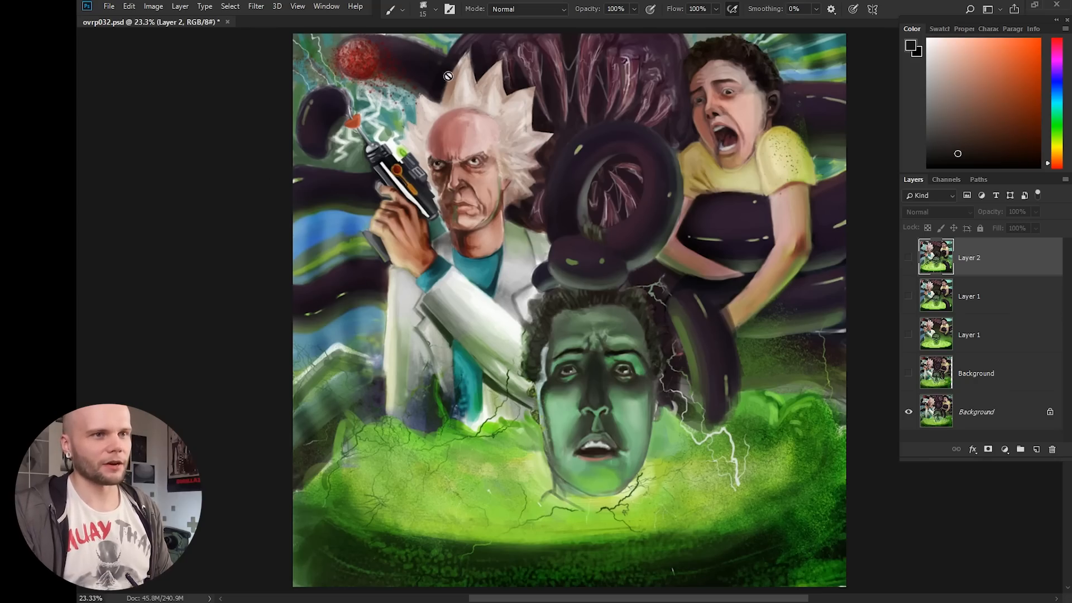
pyautogui.click(909, 258)
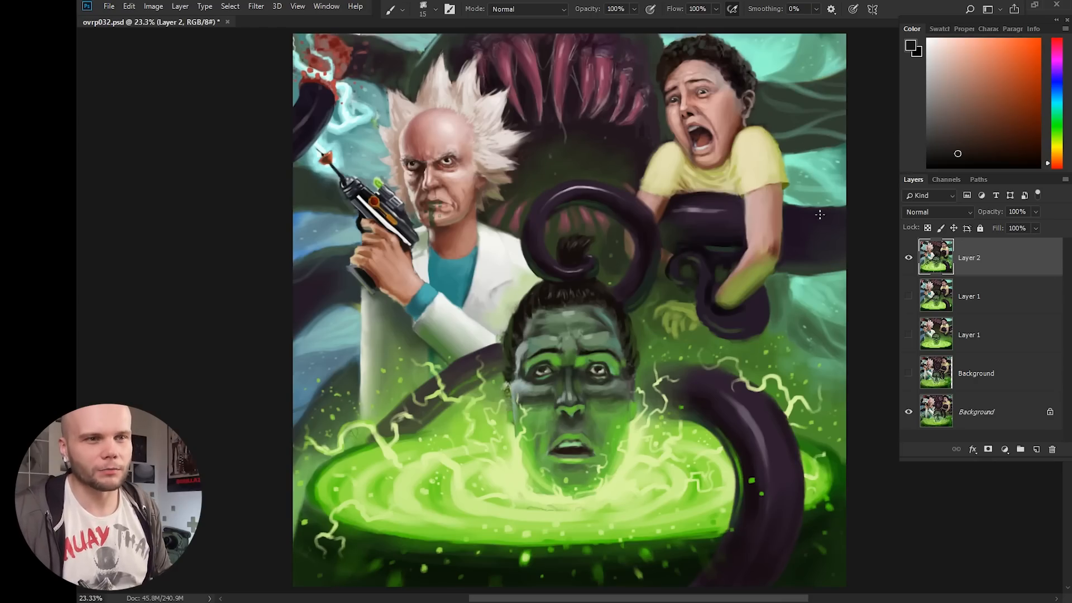
# Step: Try outlining the scientist's coat as one simple shape with a larger light grey brush, and undo the outline
pyautogui.keyDown('alt'); pyautogui.click(316, 228); pyautogui.keyUp('alt')
pyautogui.press(']')
pyautogui.press(']')
pyautogui.press(']')
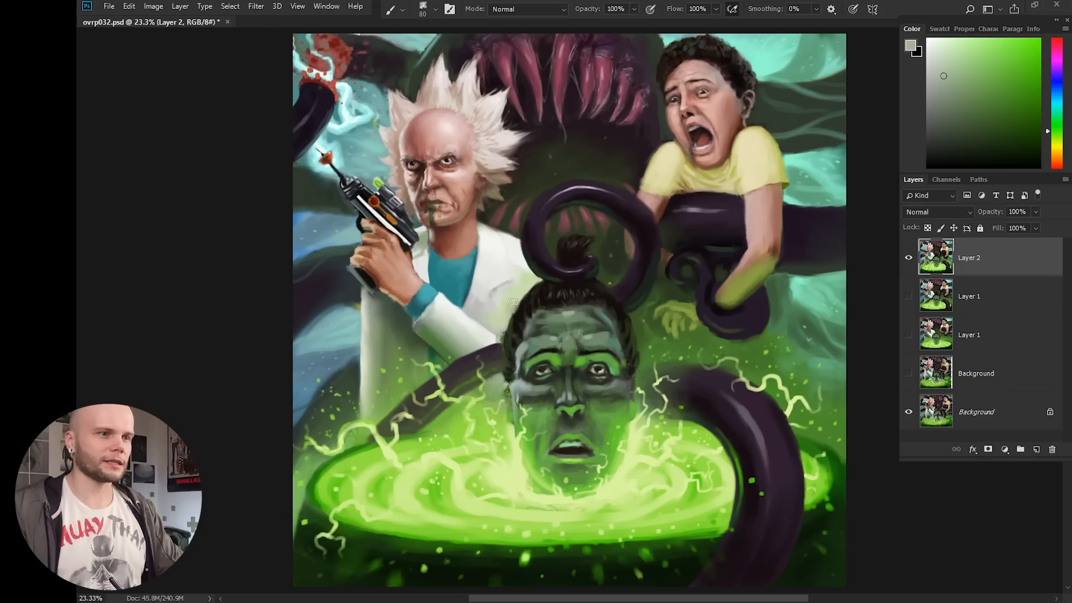
pyautogui.moveTo(524, 237)
pyautogui.mouseDown()
pyautogui.moveTo(551, 284)
pyautogui.moveTo(509, 338)
pyautogui.moveTo(358, 448)
pyautogui.moveTo(356, 275)
pyautogui.mouseUp()
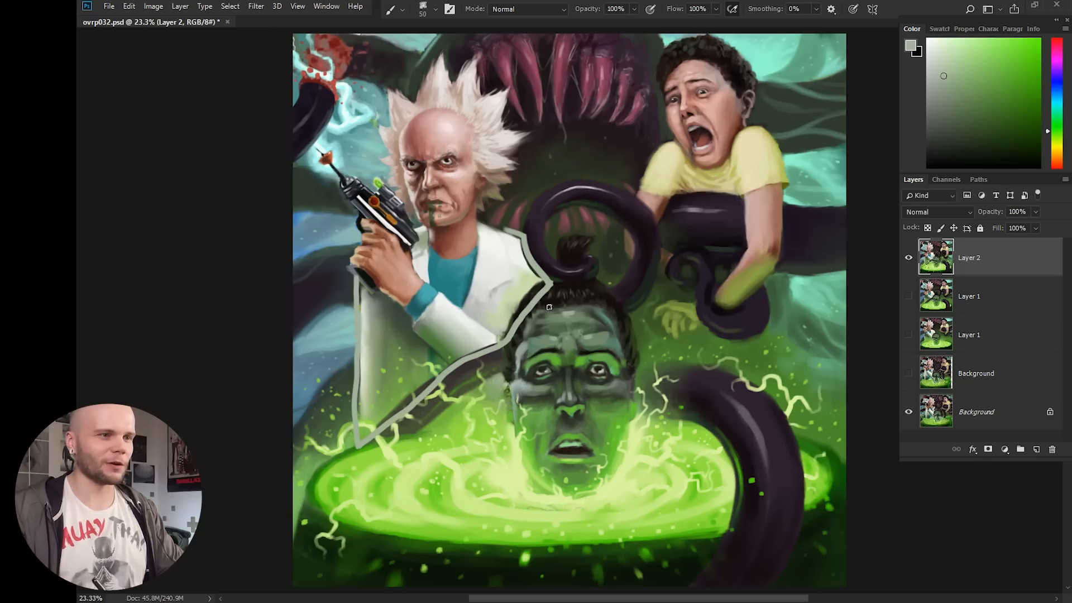
pyautogui.hotkey('ctrl', 'z')
# Step: Reduce the brush size to 40, sample tones around the coat and curled tentacle, and brush the green area below the boy's hand
pyautogui.press('[')
pyautogui.keyDown('alt'); pyautogui.click(533, 274); pyautogui.keyUp('alt')
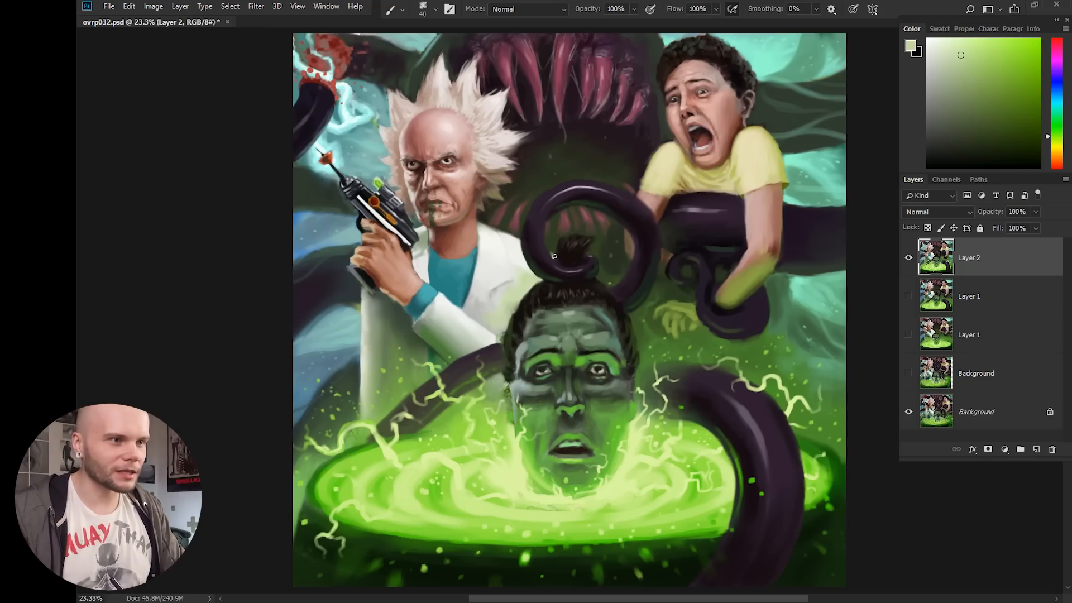
pyautogui.keyDown('alt'); pyautogui.click(557, 245); pyautogui.keyUp('alt')
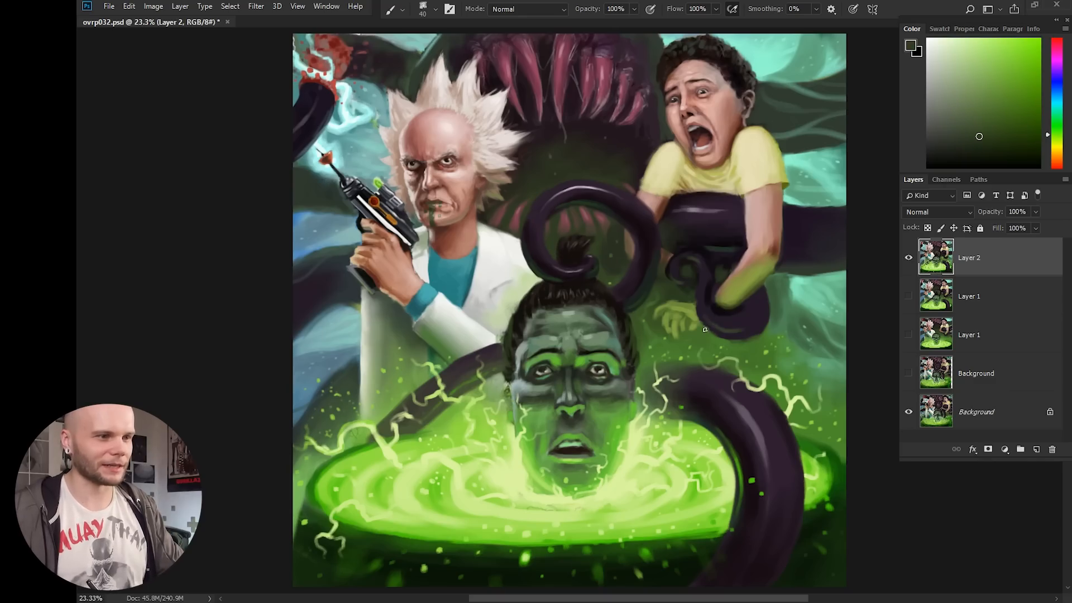
pyautogui.moveTo(666, 359); pyautogui.dragTo(701, 365)
pyautogui.hotkey('ctrl', '0')
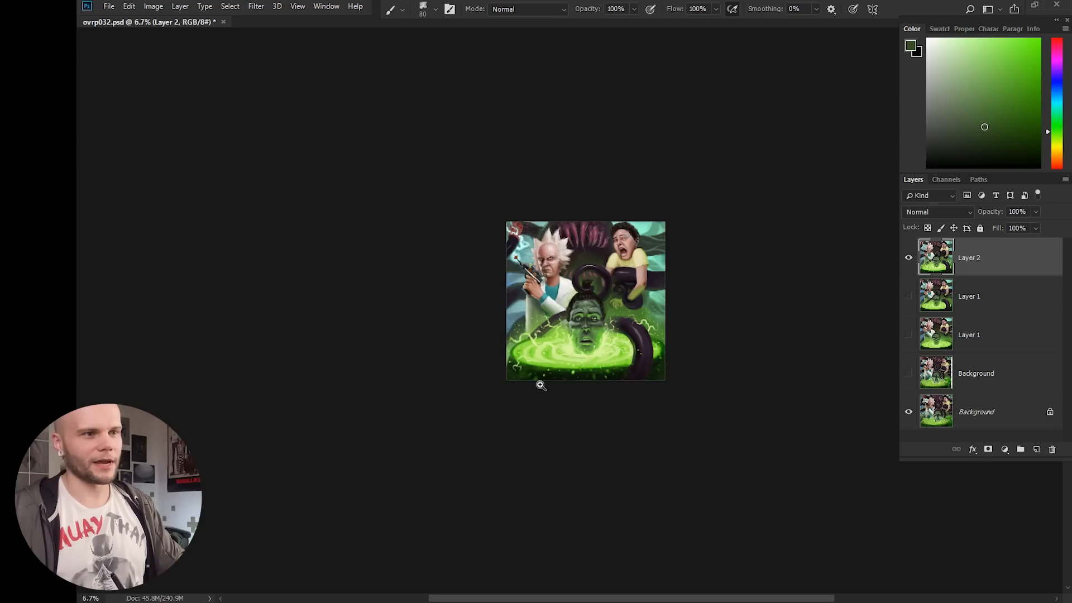
# Step: Examine the repaint at thumbnail size and close up around the coat and tentacle, and compare Layer 2 with the upper Layer 1
pyautogui.moveTo(567, 288); pyautogui.dragTo(628, 284)
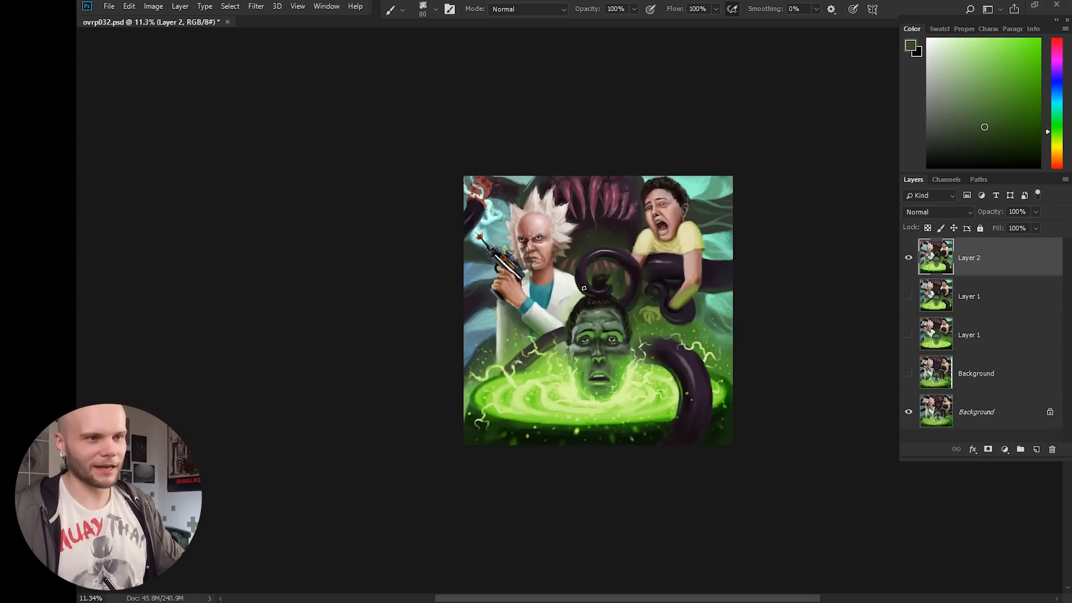
pyautogui.moveTo(585, 293); pyautogui.dragTo(529, 281)
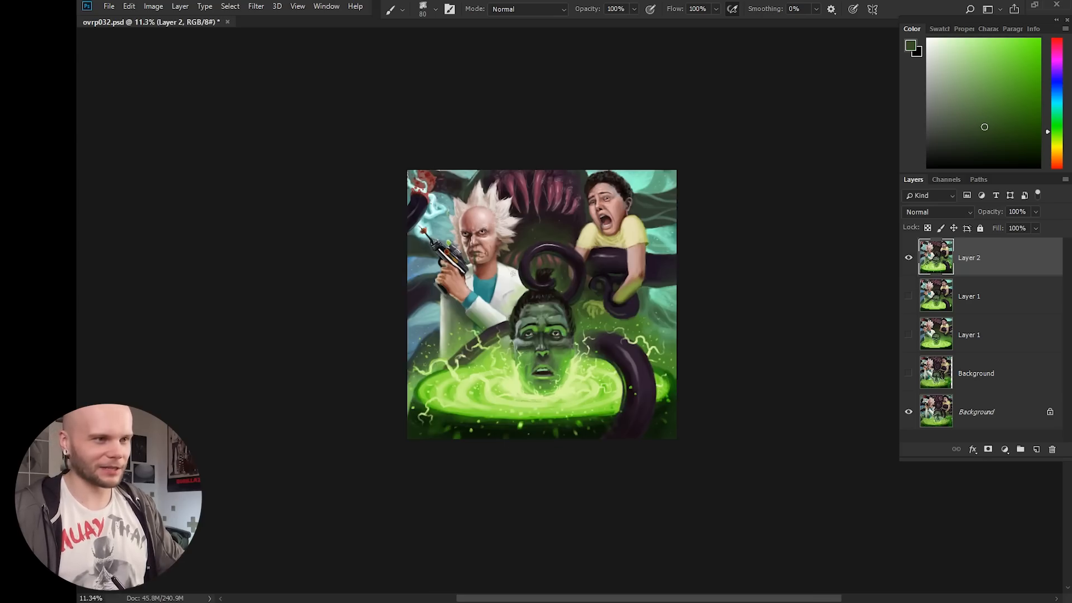
pyautogui.scroll(5, 513, 273)
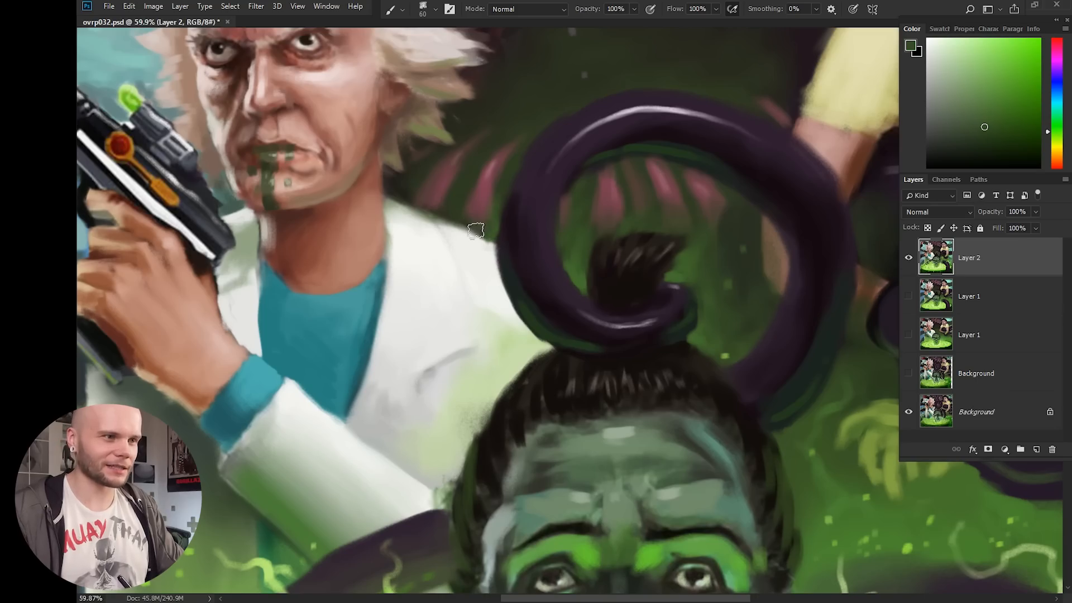
pyautogui.scroll(-8, 476, 230)
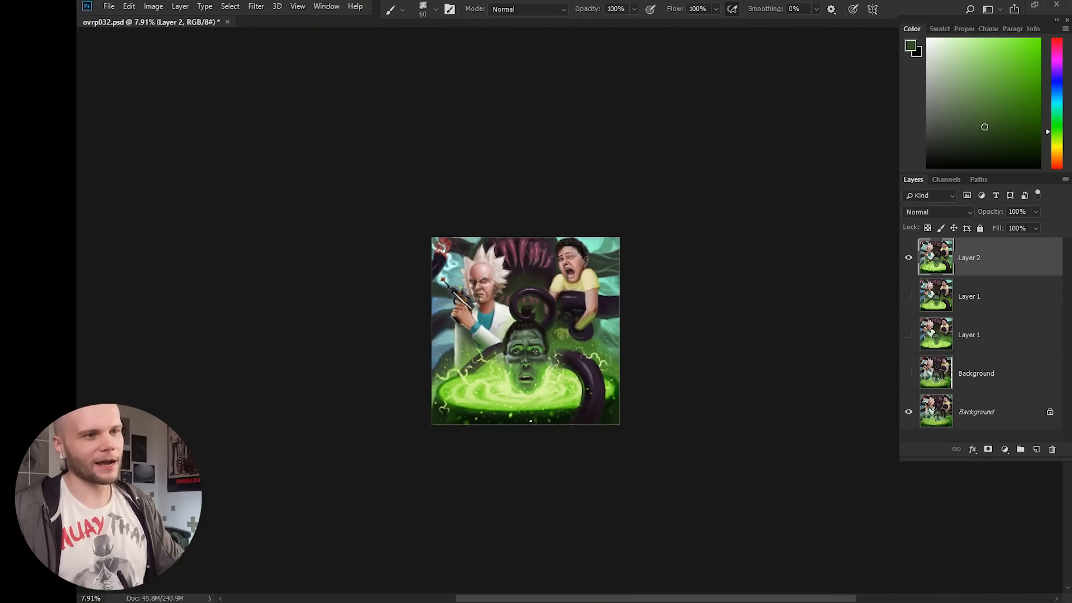
pyautogui.scroll(3, 502, 342)
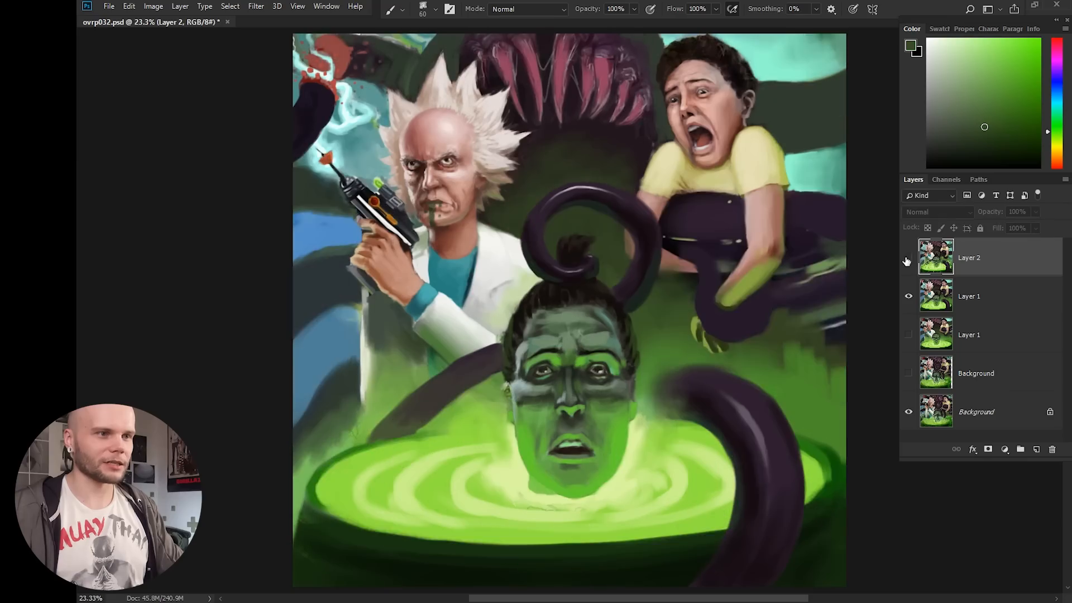